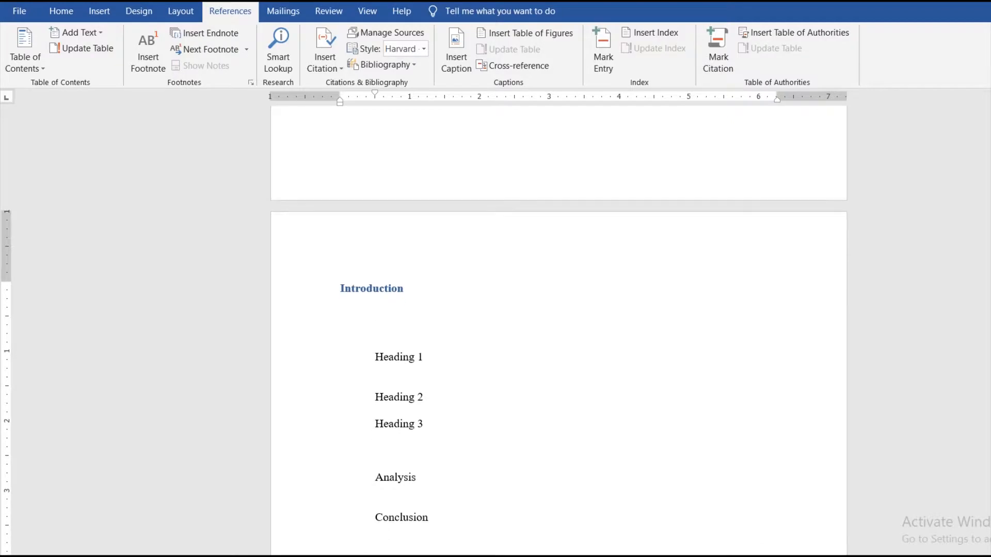
# Look through the essay template from the title page through the section headings to the reference page
pyautogui.scroll(18, 558, 331)
pyautogui.scroll(5, 559, 330)
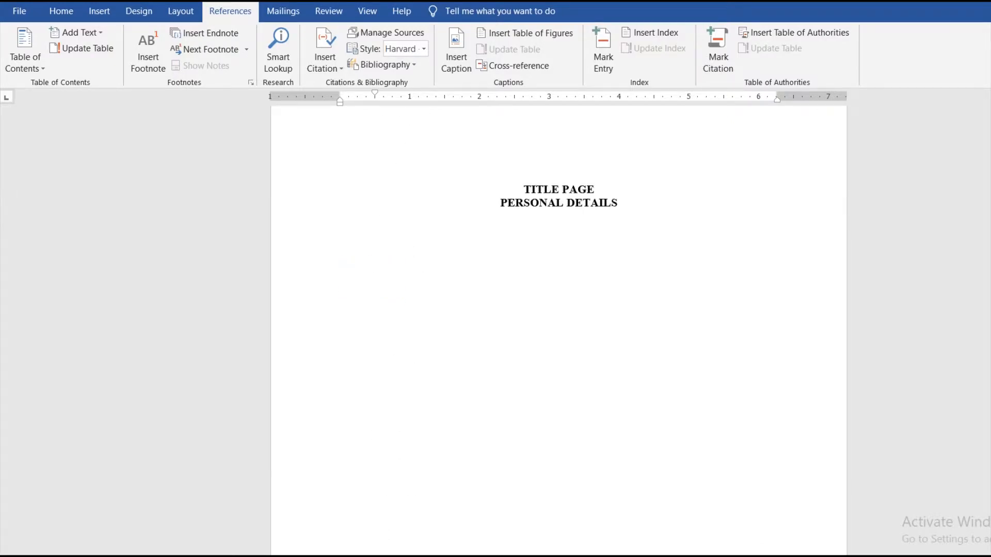
pyautogui.scroll(-18, 558, 330)
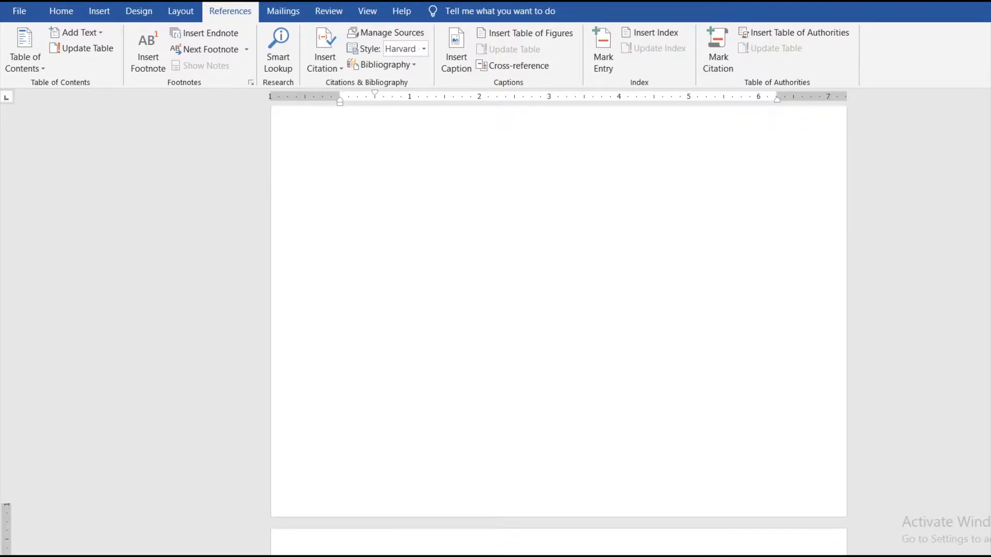
pyautogui.scroll(-15, 770, 110)
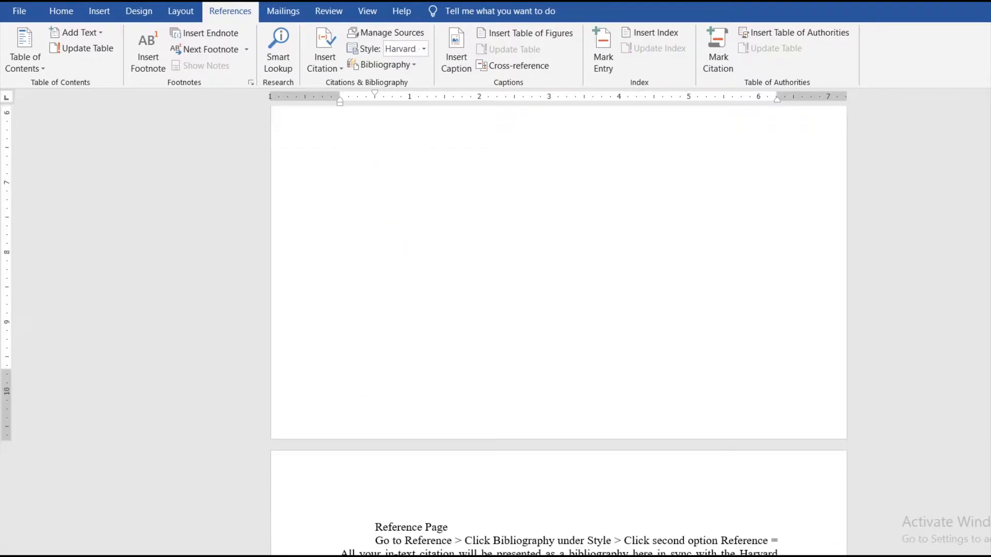
pyautogui.scroll(-12, 558, 330)
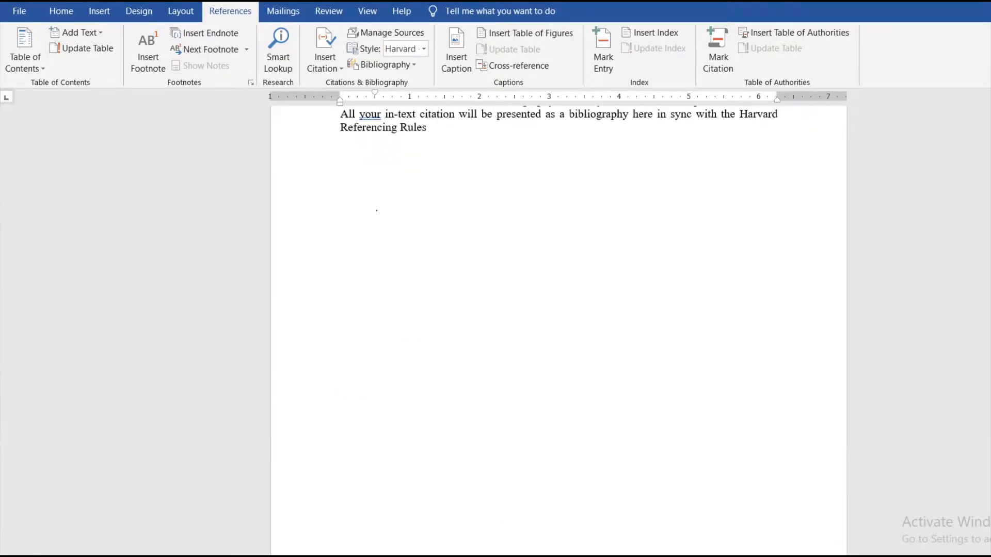
pyautogui.scroll(12, 558, 330)
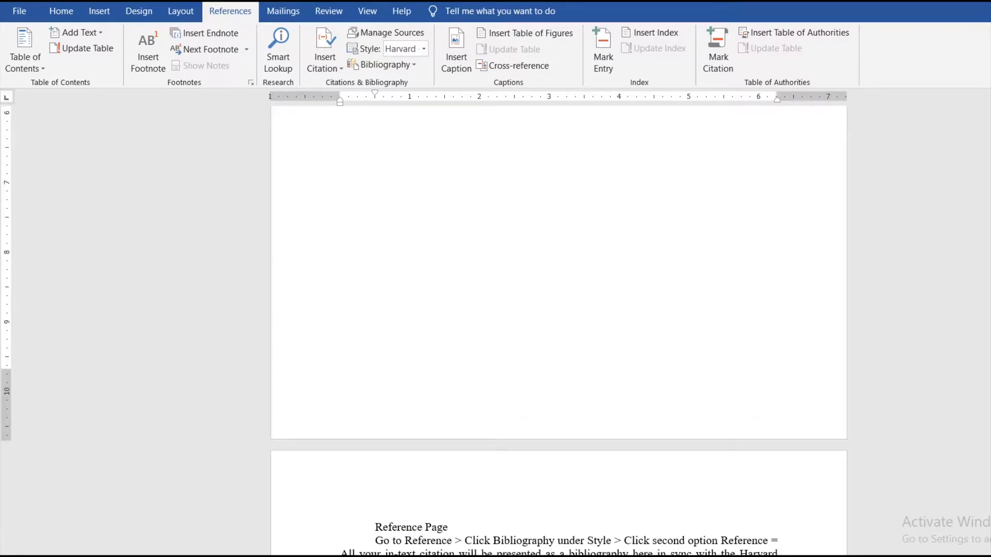
pyautogui.scroll(12, 558, 331)
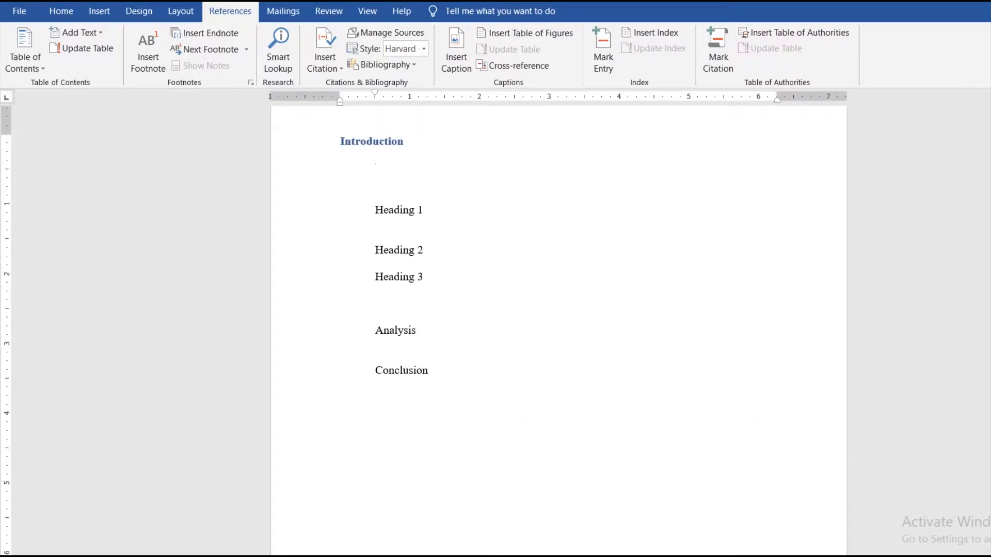
pyautogui.scroll(-15, 558, 330)
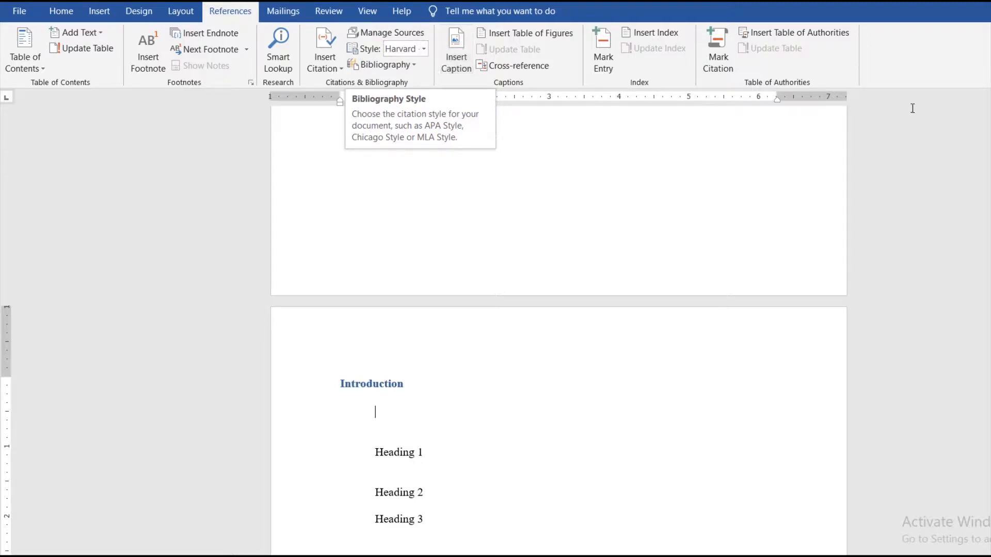
# Replace TITLE PAGE with "DISTRIBUTION IN INTERNATIONAL MARKETING: A CRITIQUE OF THE ROLE OF DISTRIBUTION AND THE PROS AND CONS OF THIRD PARTY DISTRIBUTORS IN INTERNATIONAL MARKETING"
pyautogui.scroll(5, 558, 330)
pyautogui.scroll(3, 558, 330)
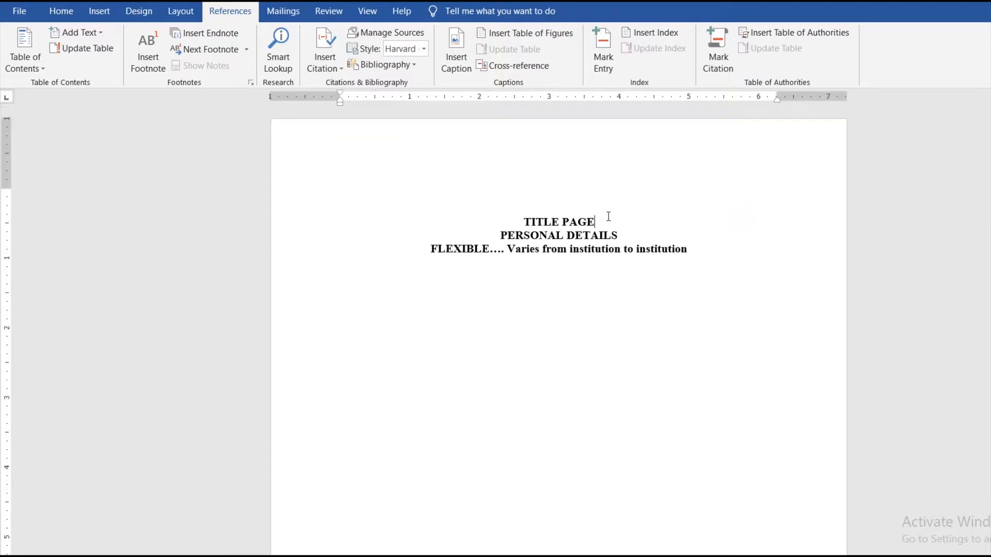
pyautogui.tripleClick(608, 216)
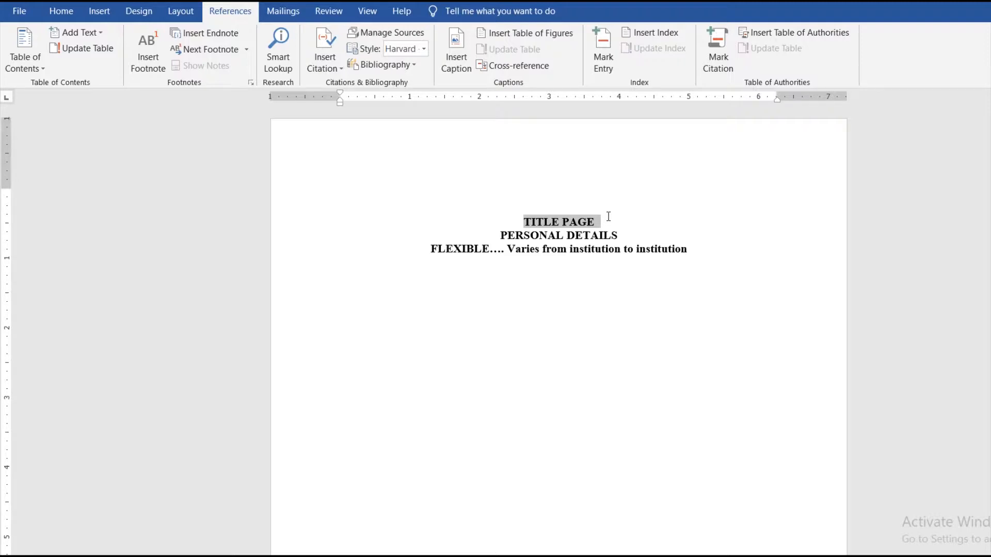
pyautogui.write('DISTRIBUTION')
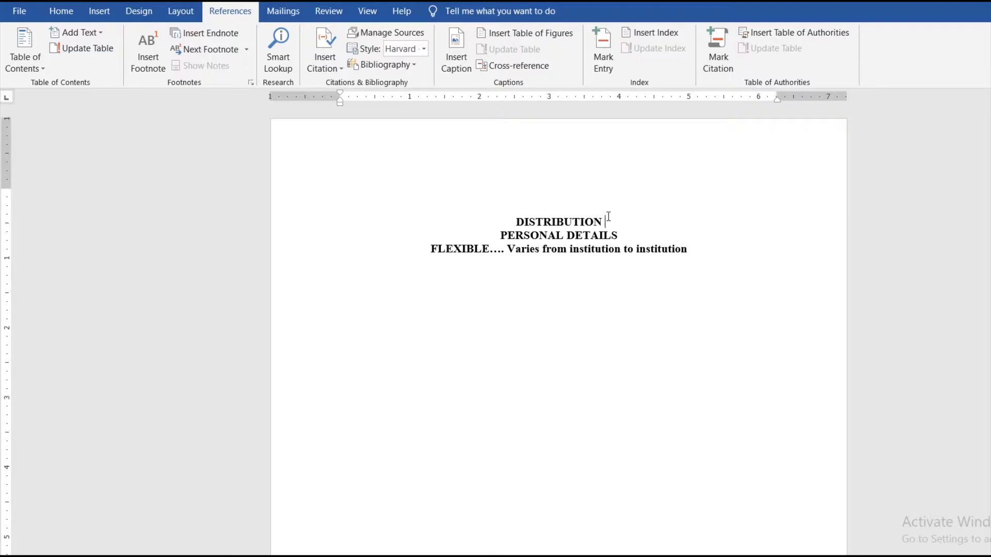
pyautogui.write(' IN INTE')
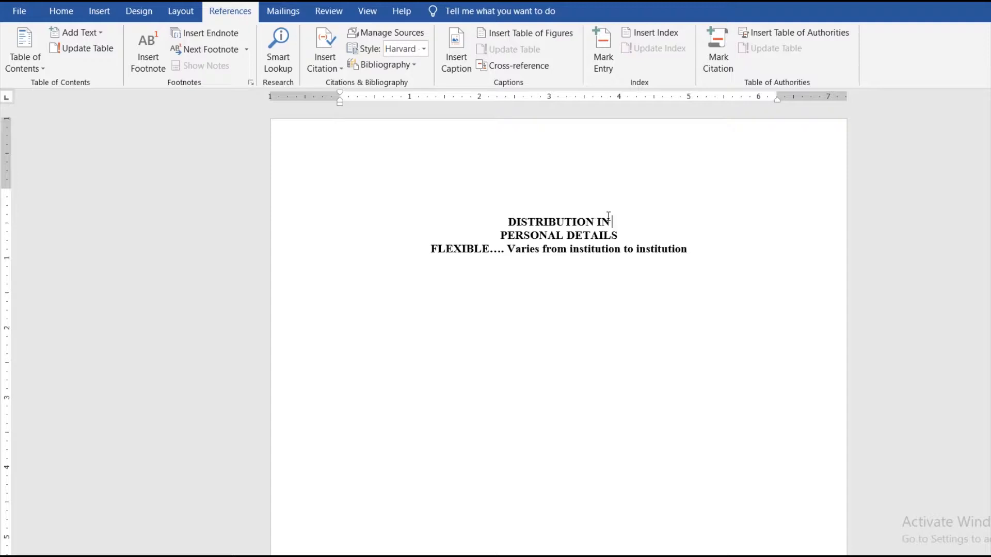
pyautogui.write('RNATIONAL MARKETING: A CRITIQUE OF THE')
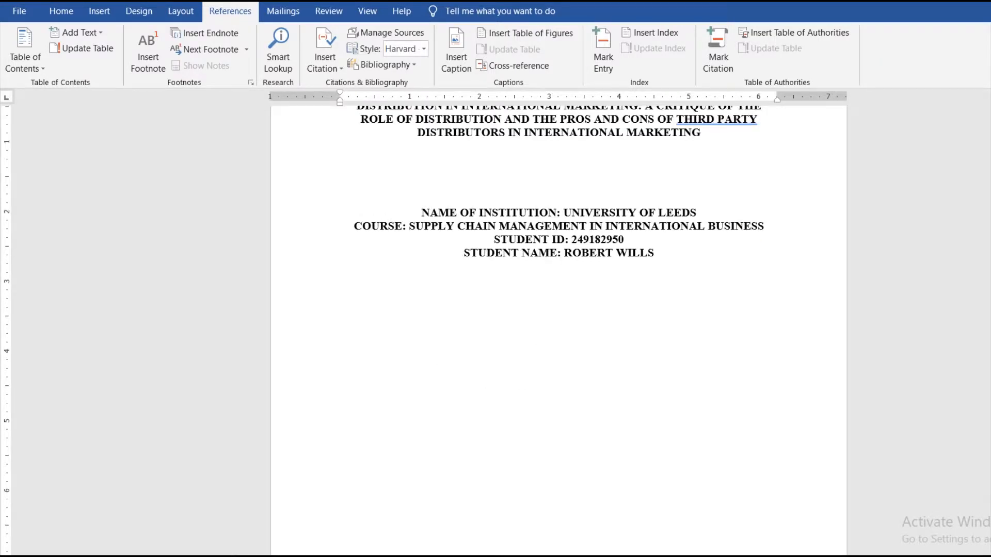
pyautogui.click(703, 553)
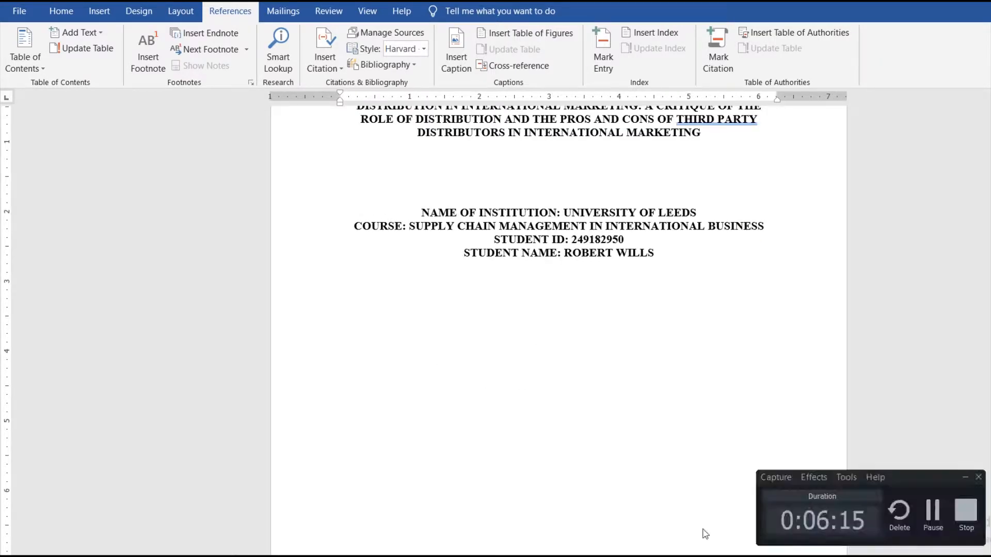
pyautogui.click(933, 523)
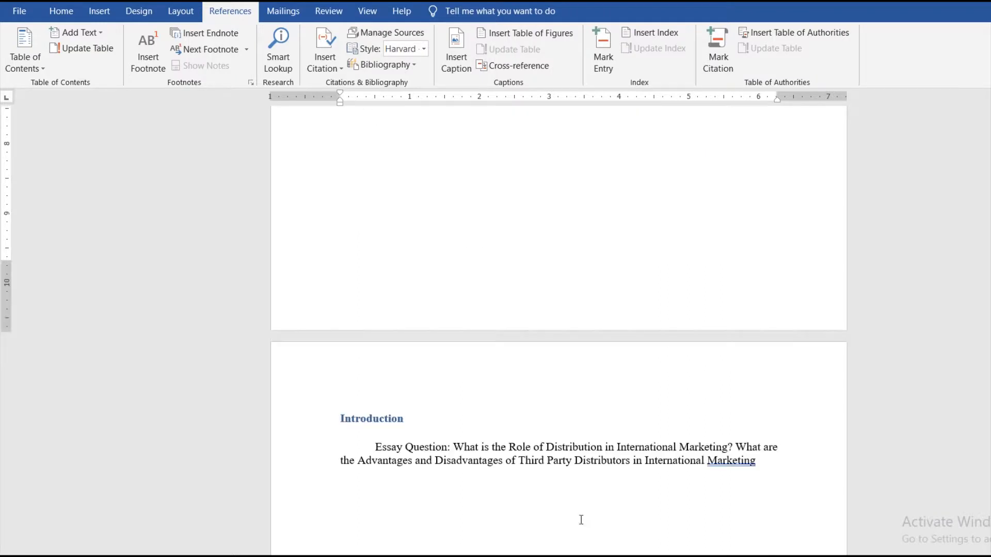
# Replace the "Heading 1" placeholder below the essay question with "Role of Distribution in International Marketing"
pyautogui.click(516, 447)
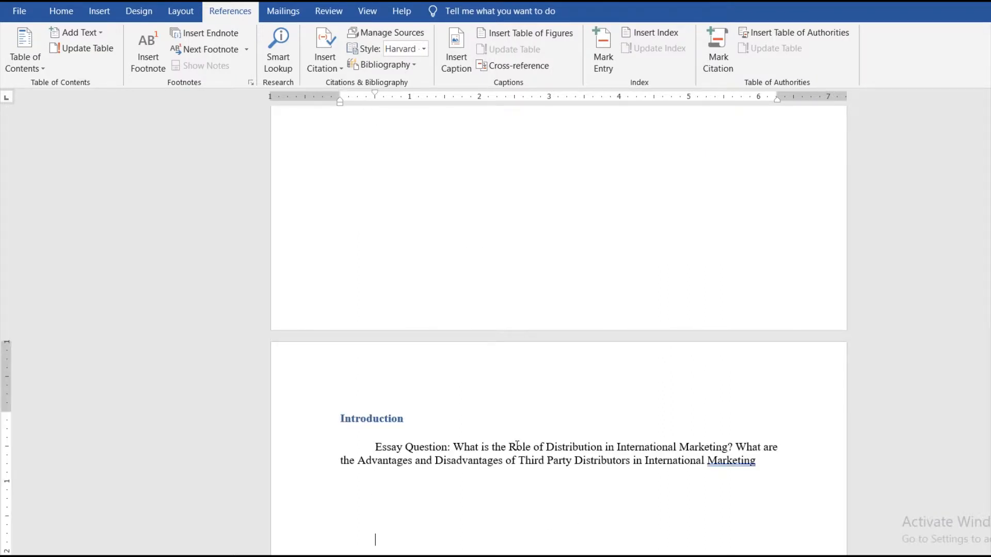
pyautogui.press('Return')
pyautogui.write('Heading 1')
pyautogui.press('Return')
pyautogui.write('Heading 2')
pyautogui.press('Return')
pyautogui.write('Heading 3')
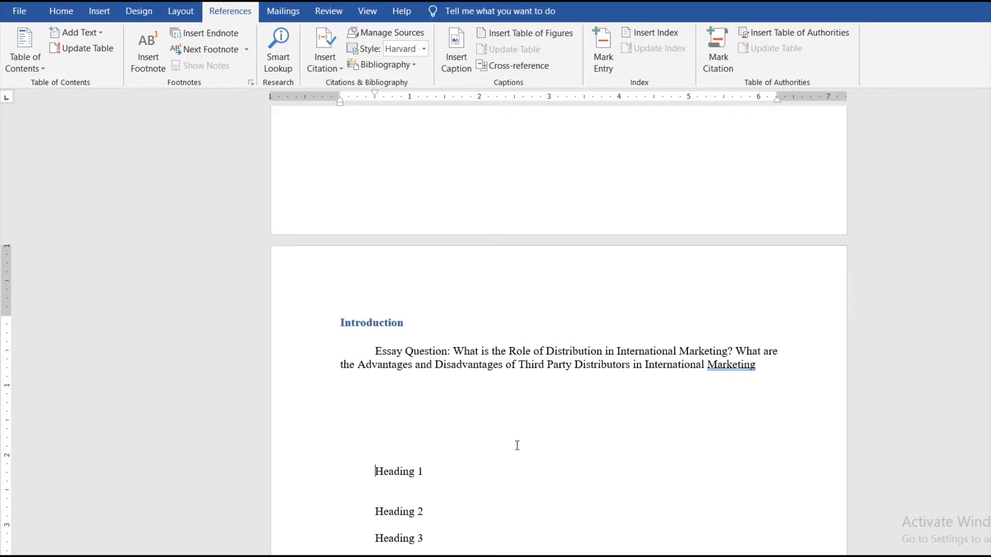
pyautogui.hotkey('shift', 'End')
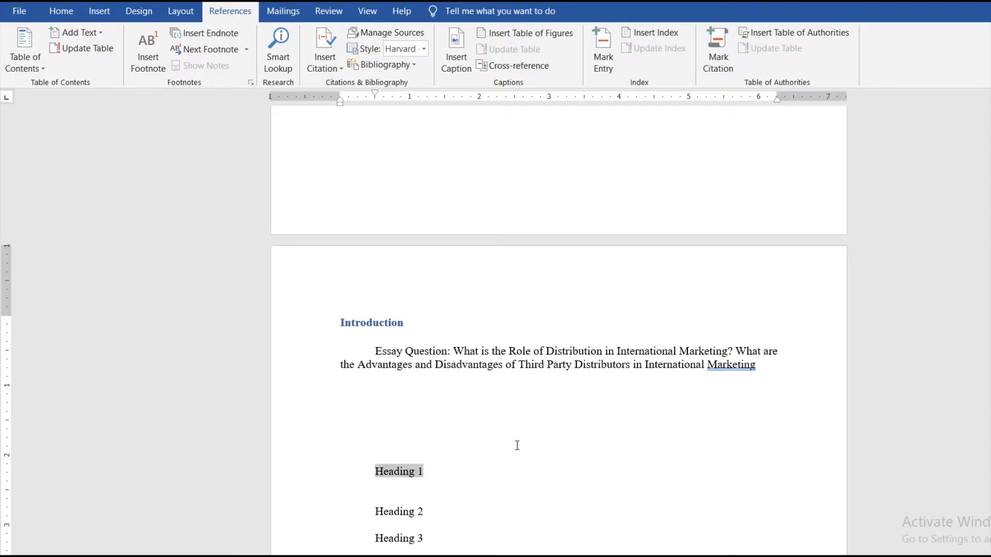
pyautogui.write('Role o')
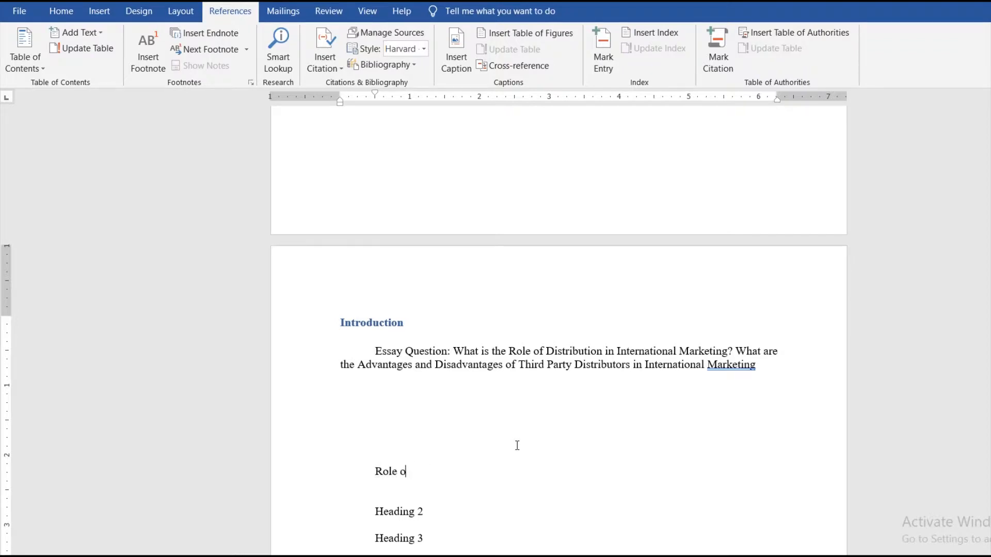
pyautogui.write('f Distribution in I')
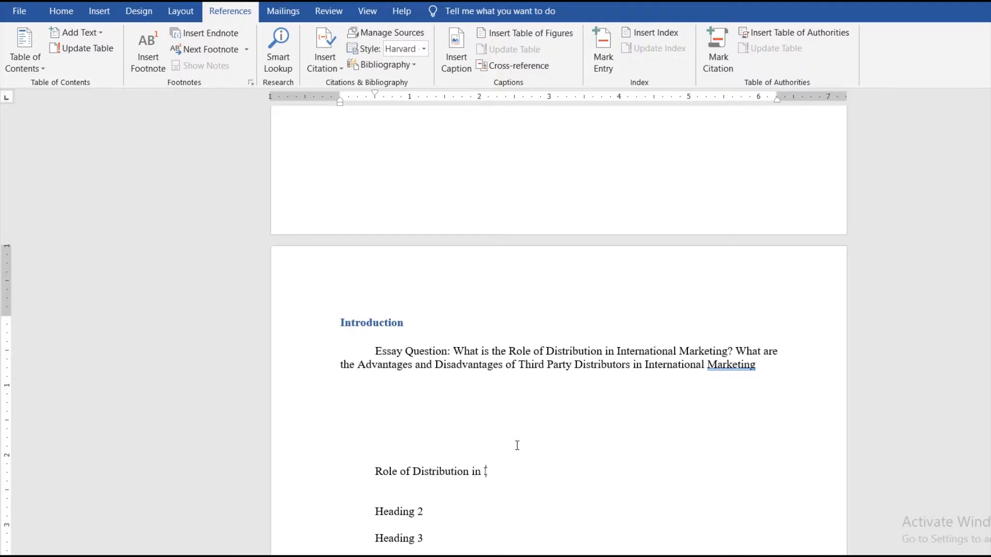
pyautogui.write('nternational Marketing')
# Replace the "Heading 2" placeholder with "Advantages of Third Party Distributors"
pyautogui.press('Down')
pyautogui.hotkey('shift', 'Down')
pyautogui.hotkey('shift', 'Left')
pyautogui.write('Advantag')
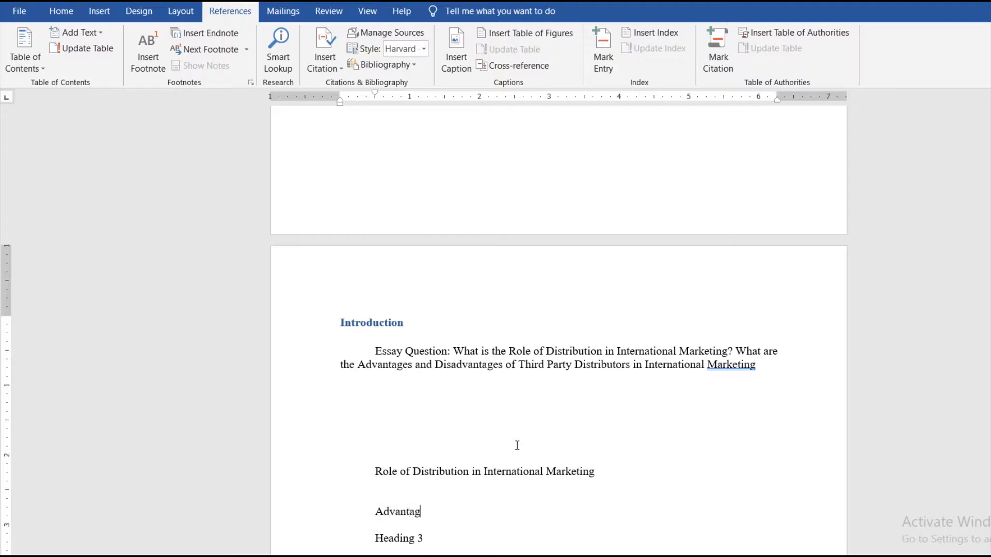
pyautogui.write('es of Third Party Distributors')
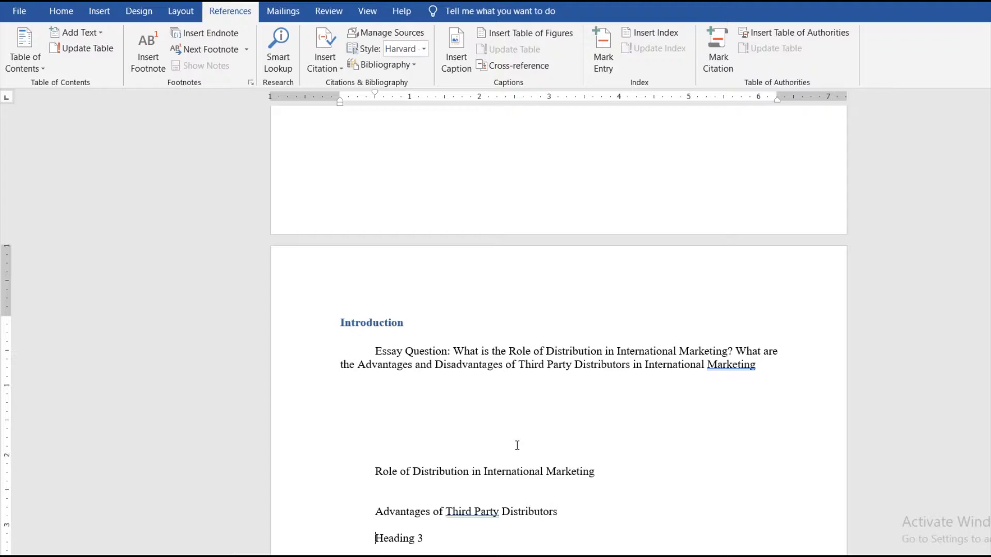
# Replace the "Heading 3" placeholder with "Disadvantages of Third Party Distributors"
pyautogui.hotkey('shift', 'End')
pyautogui.write('Inter')
pyautogui.press('BackSpace')
pyautogui.press('BackSpace')
pyautogui.press('BackSpace')
pyautogui.press('BackSpace')
pyautogui.press('BackSpace')
pyautogui.write('DIsadvantages of Thi')
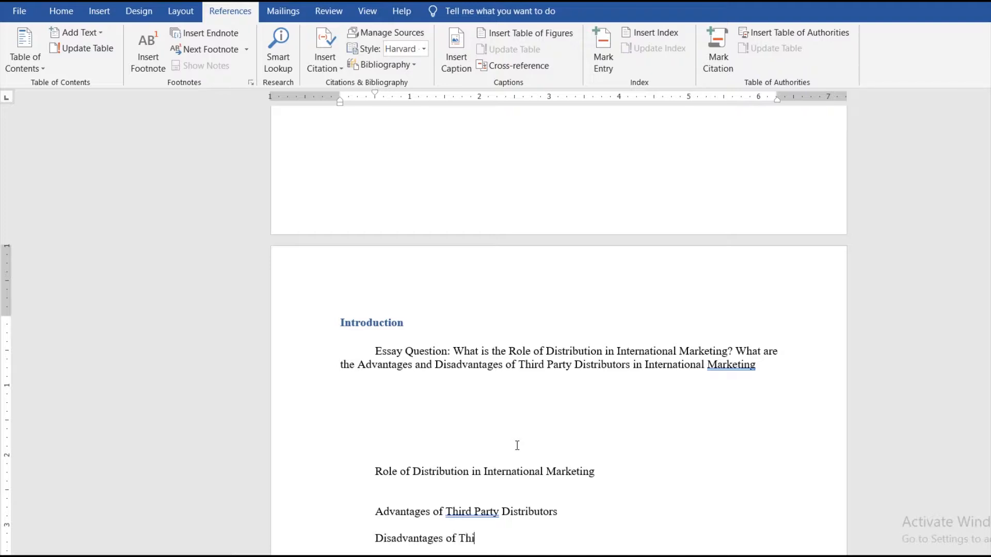
pyautogui.write('rd Party Distributors')
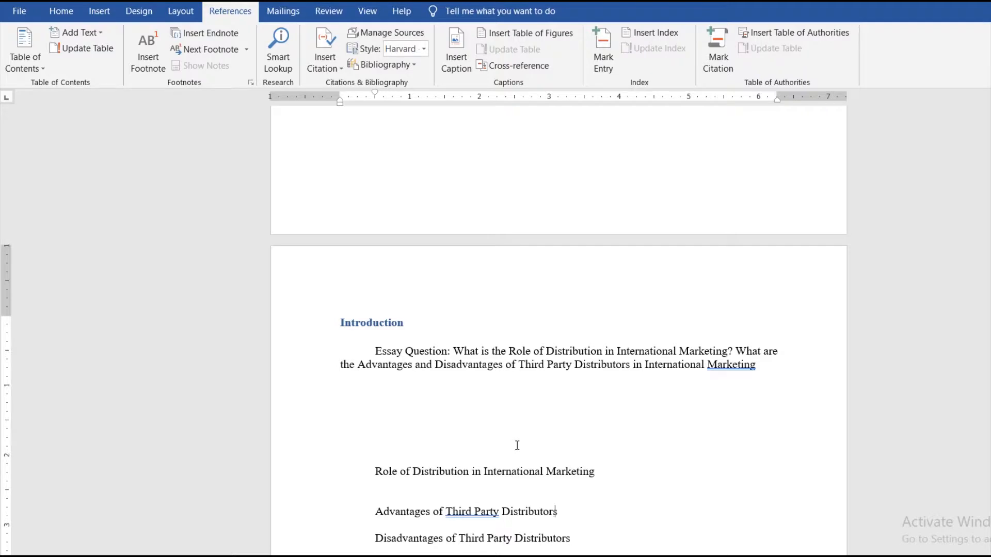
# Add the new section headings below the essay question to the table of contents, at the same level as the Introduction heading
pyautogui.press('Up')
pyautogui.press('Down')
pyautogui.click(93, 32)
pyautogui.click(83, 66)
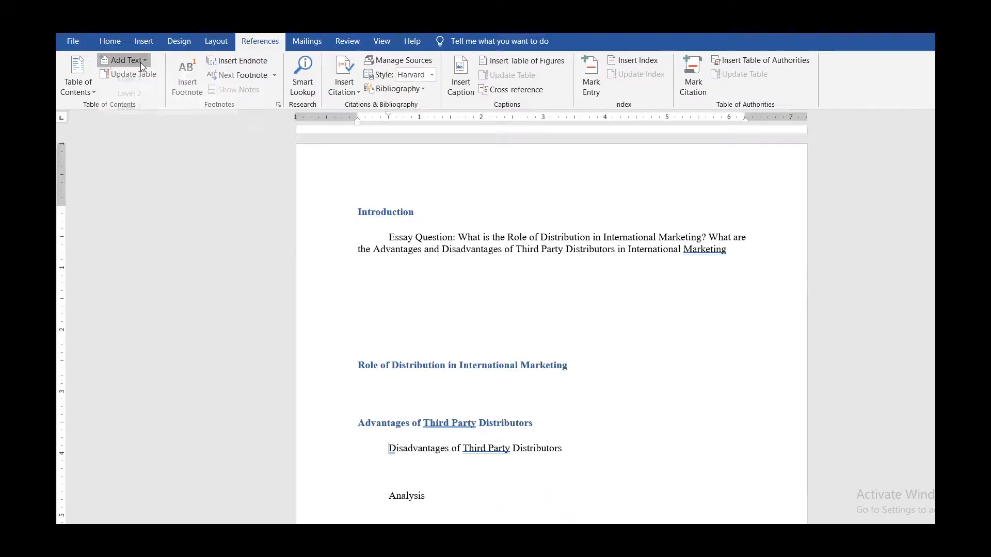
pyautogui.click(78, 32)
pyautogui.click(147, 91)
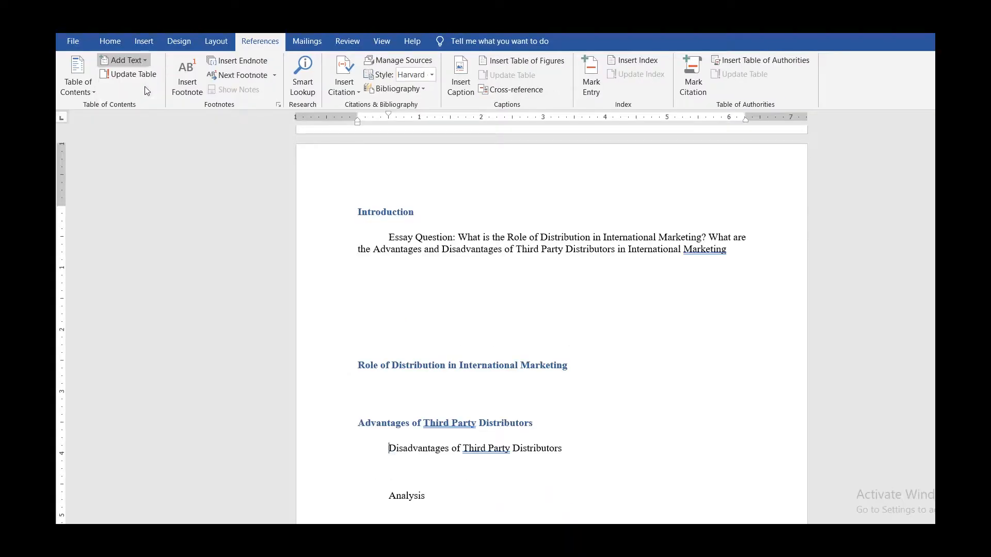
pyautogui.press('Down')
pyautogui.press('Down')
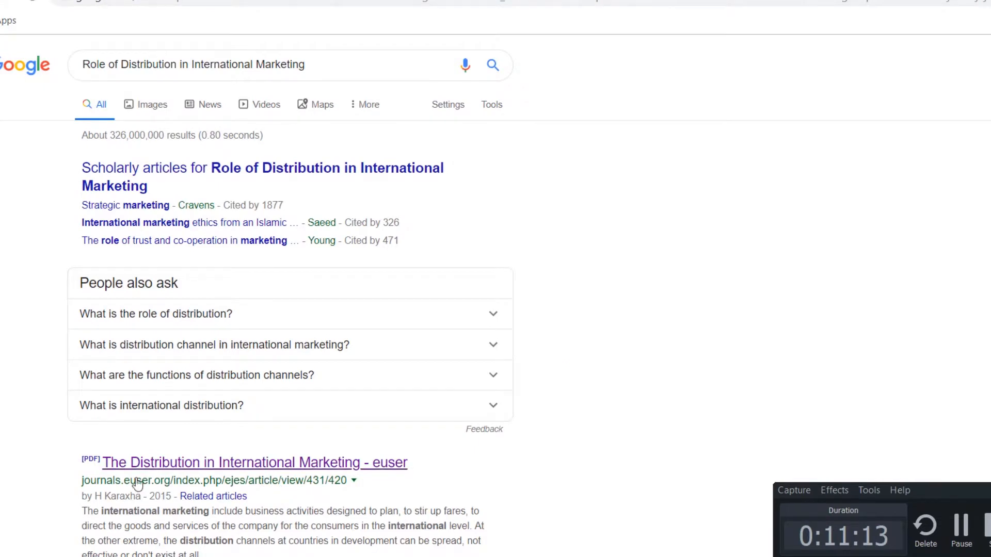
# In the browser, open the euser PDF "The Distribution in International Marketing" in a new tab and skim the other Google results
pyautogui.rightClick(159, 466)
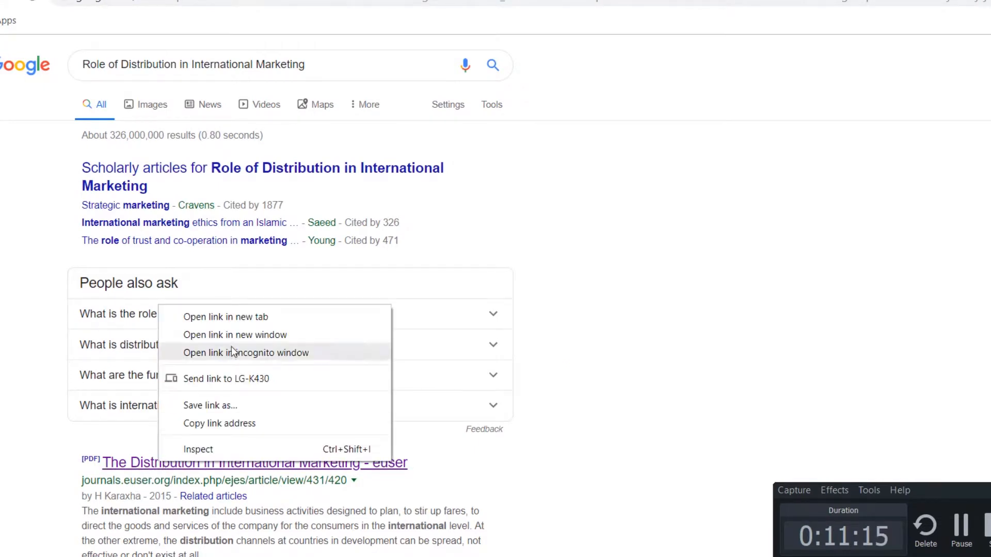
pyautogui.click(246, 316)
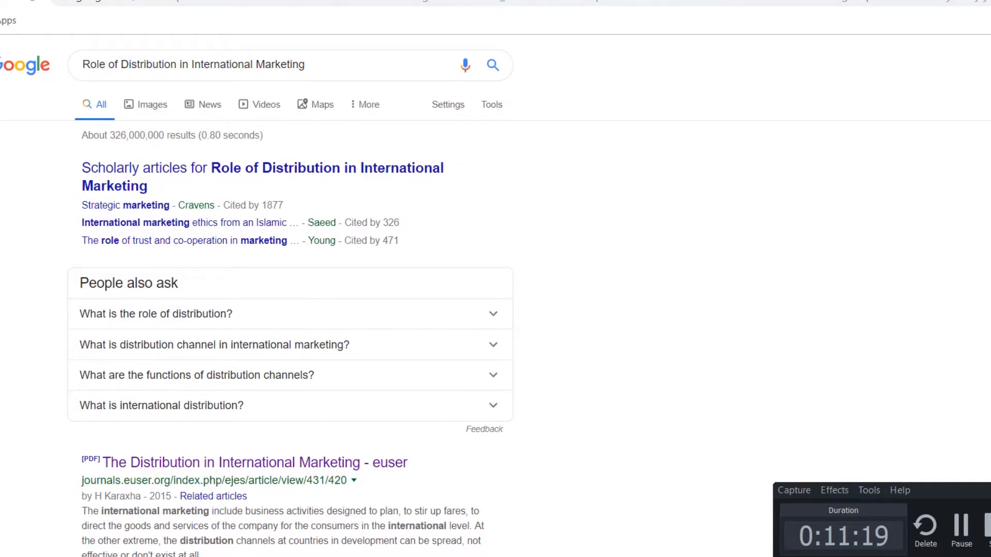
pyautogui.scroll(-8, 943, 147)
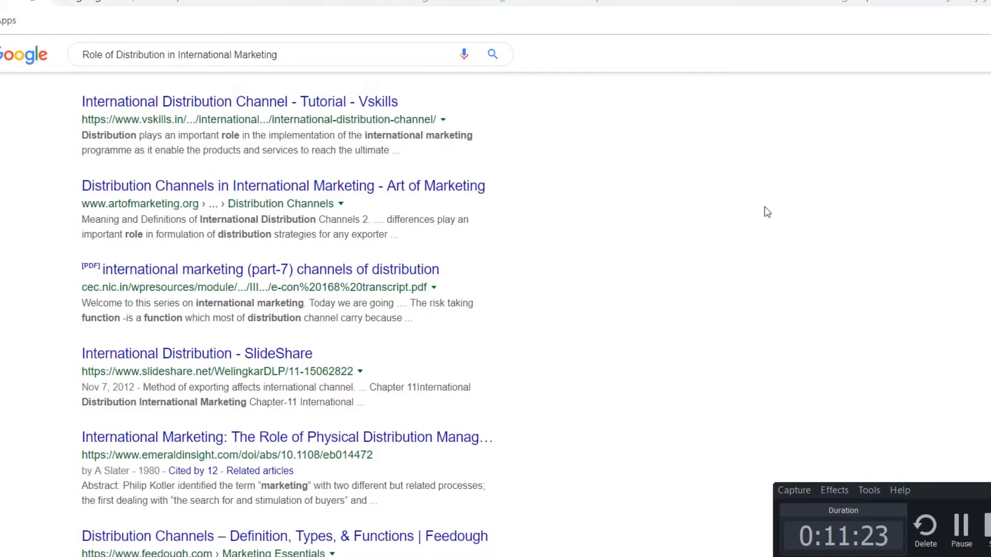
pyautogui.scroll(8, 849, 150)
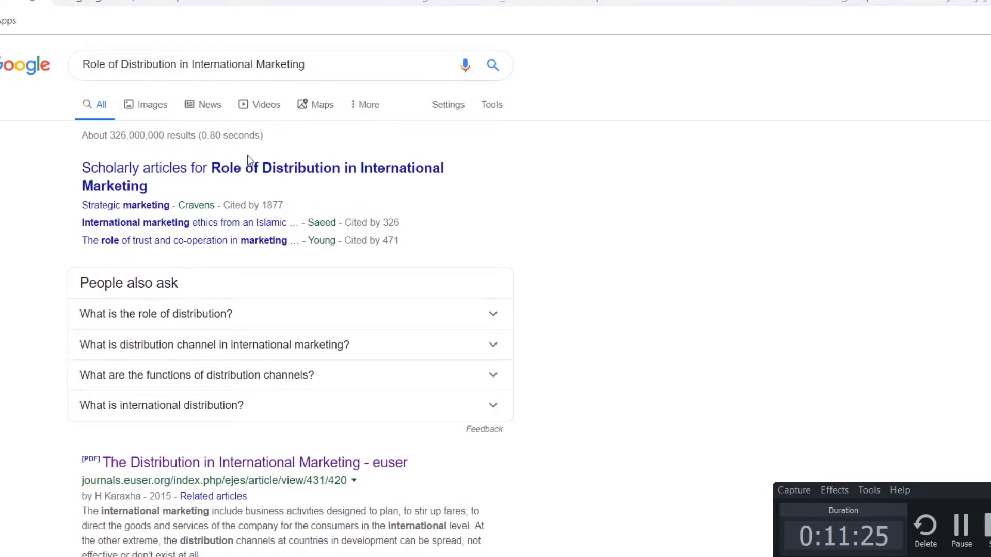
# Filter the Google results to books and open "International Marketing Compact" at page 169 to check its title
pyautogui.click(376, 110)
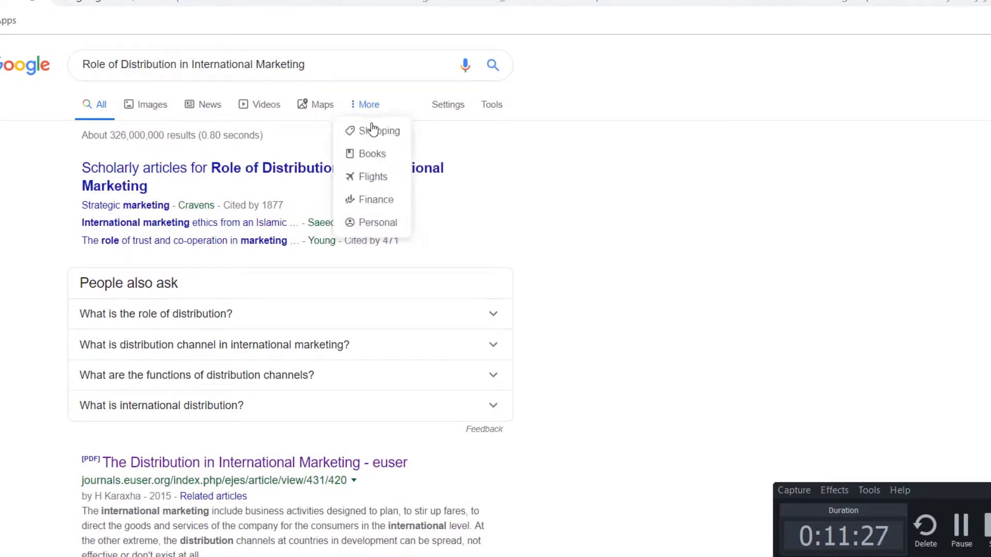
pyautogui.click(374, 154)
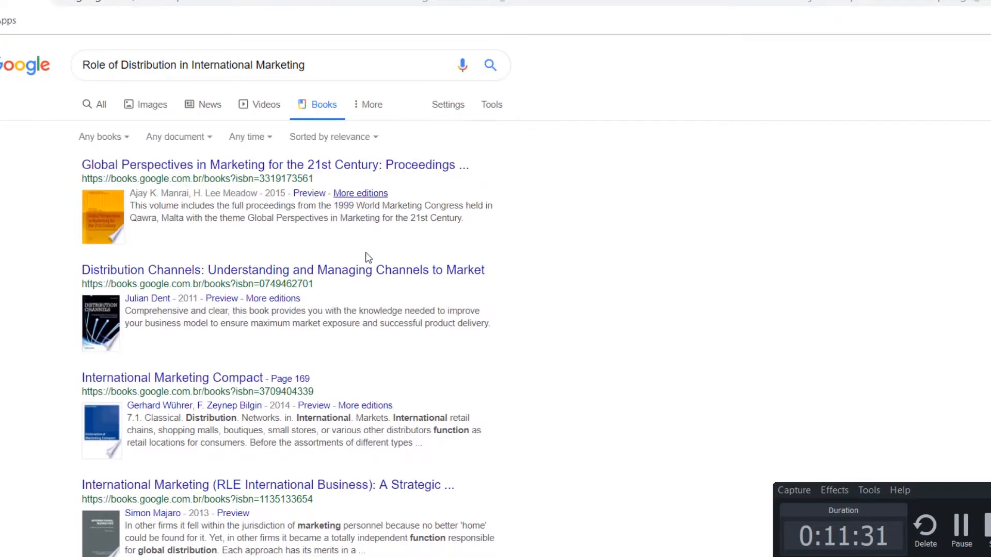
pyautogui.click(233, 381)
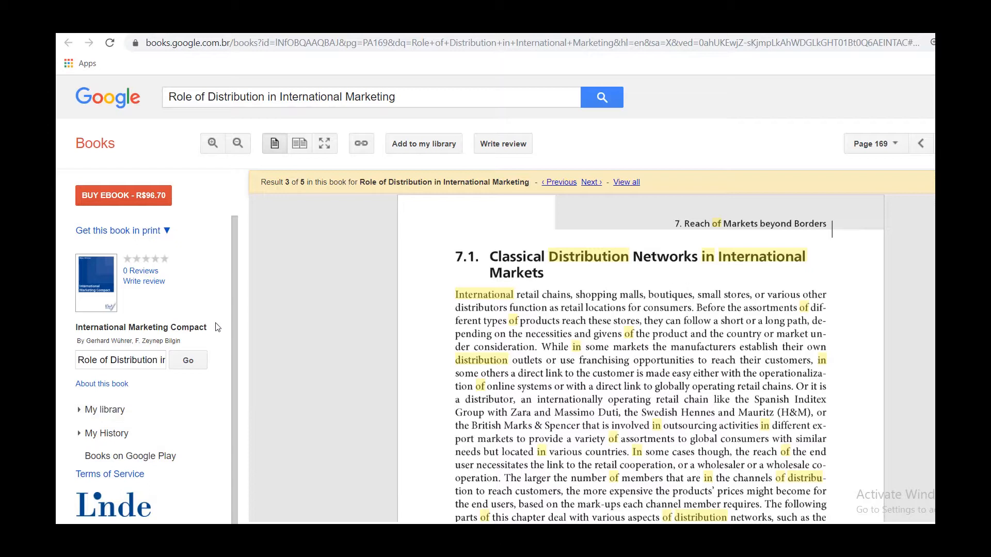
pyautogui.moveTo(217, 327); pyautogui.dragTo(76, 332)
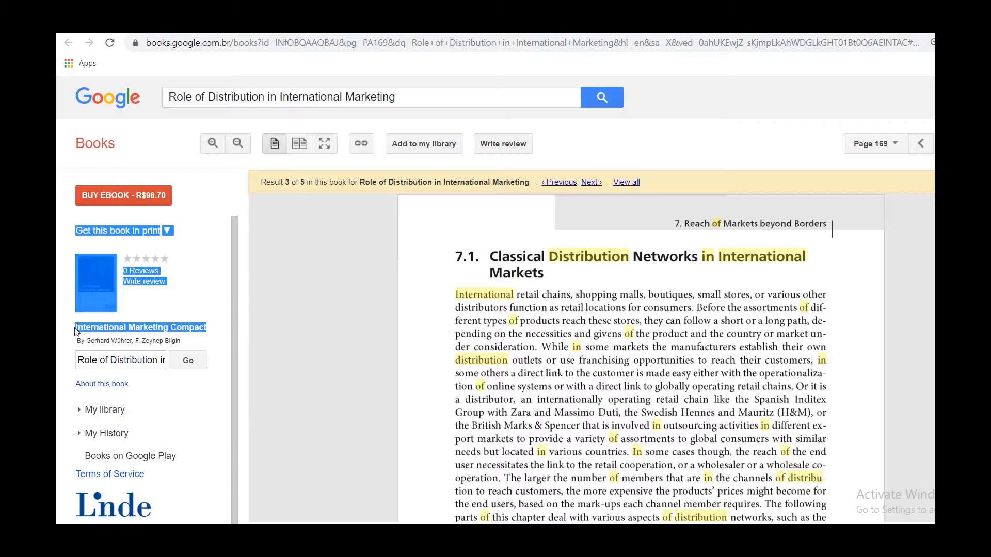
pyautogui.click(210, 329)
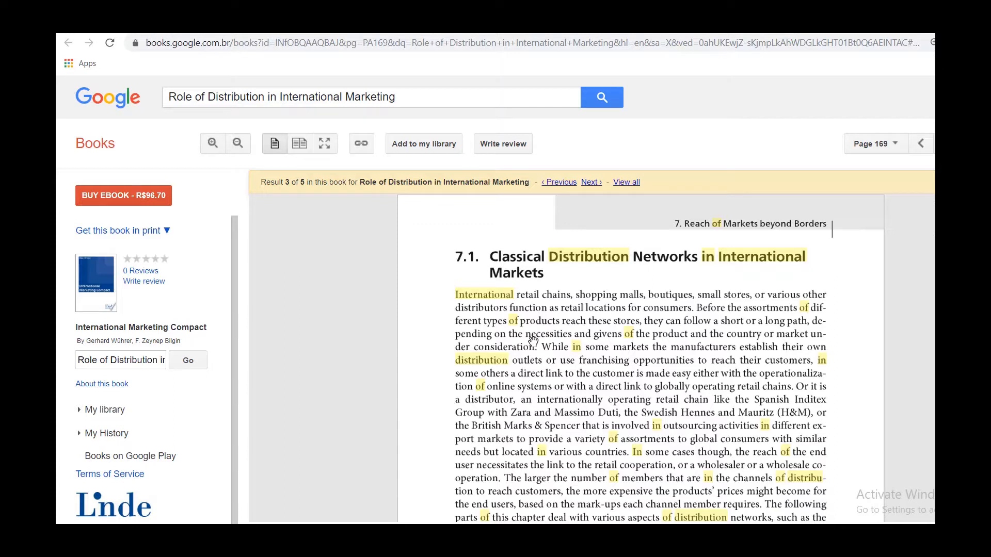
# Read the book's section 7.1.1 and draft "Functions of Distributors in International Marketing include" in the browser's address bar
pyautogui.scroll(-6, 533, 340)
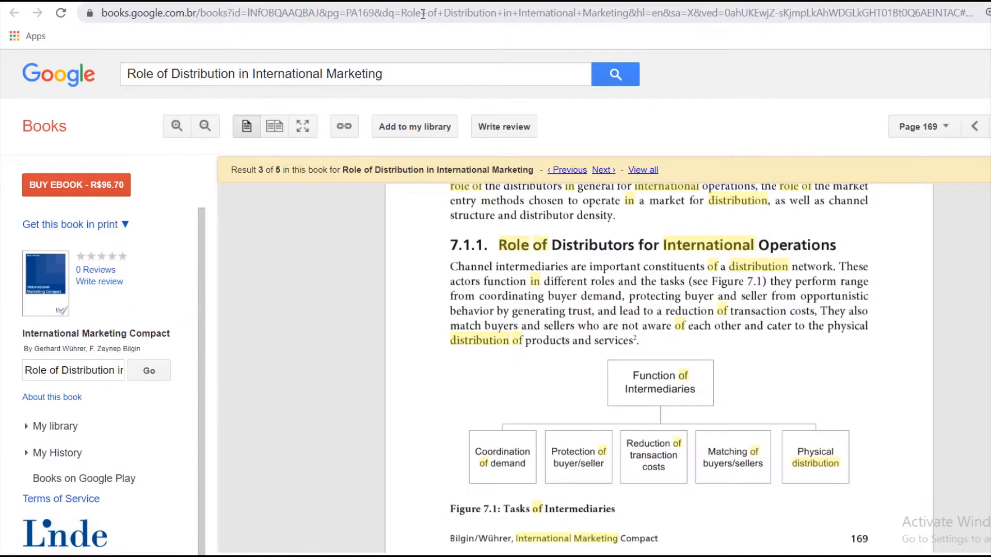
pyautogui.click(431, 42)
pyautogui.press('BackSpace')
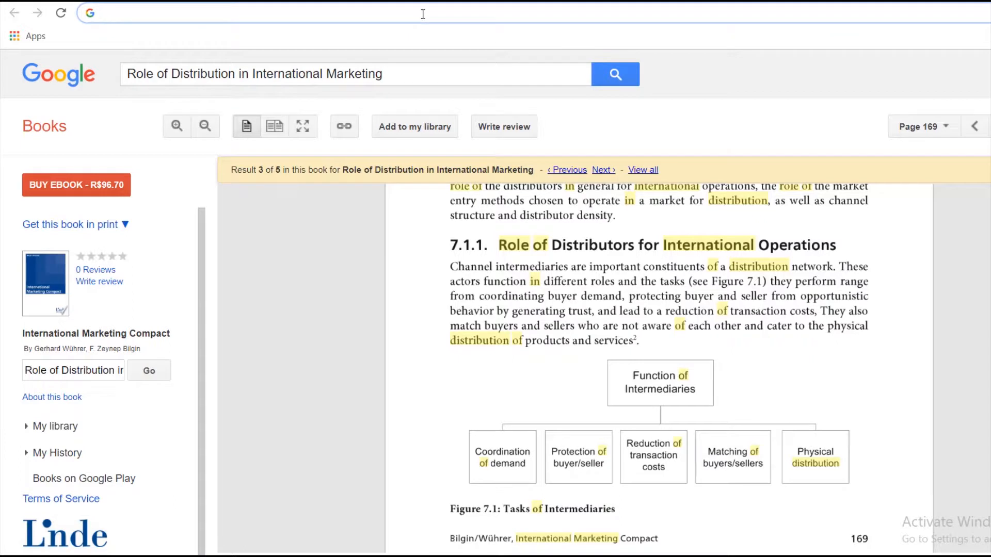
pyautogui.write('Functions of')
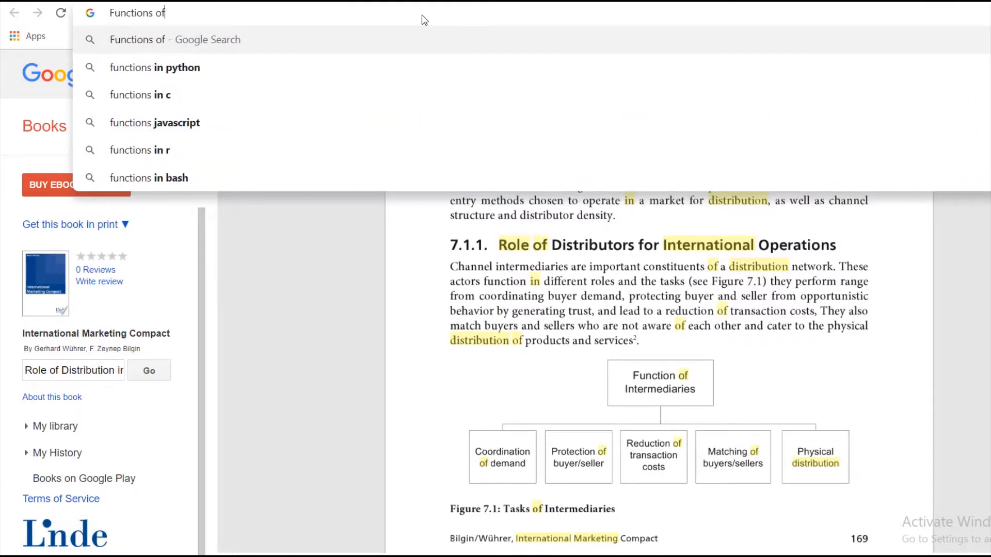
pyautogui.write(' Distribu')
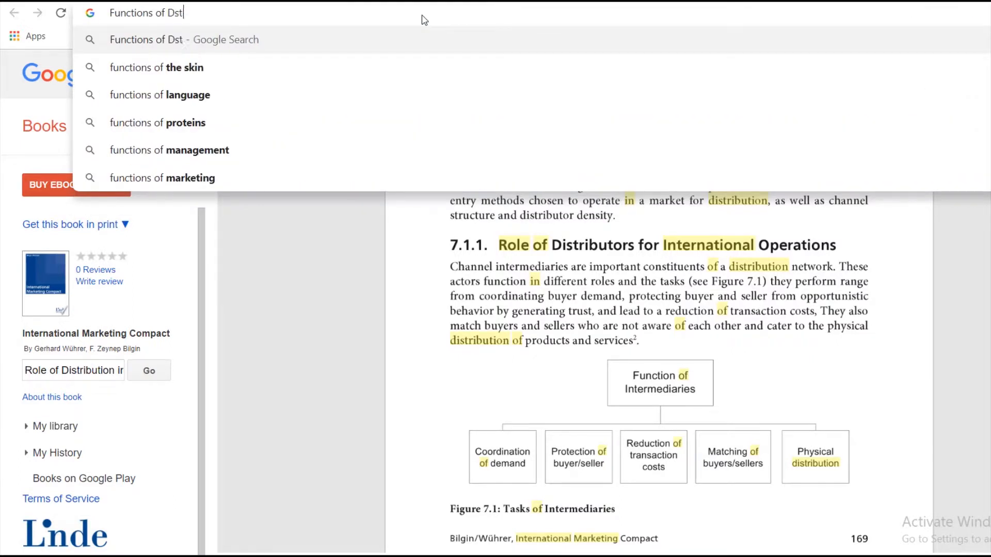
pyautogui.write('tors i')
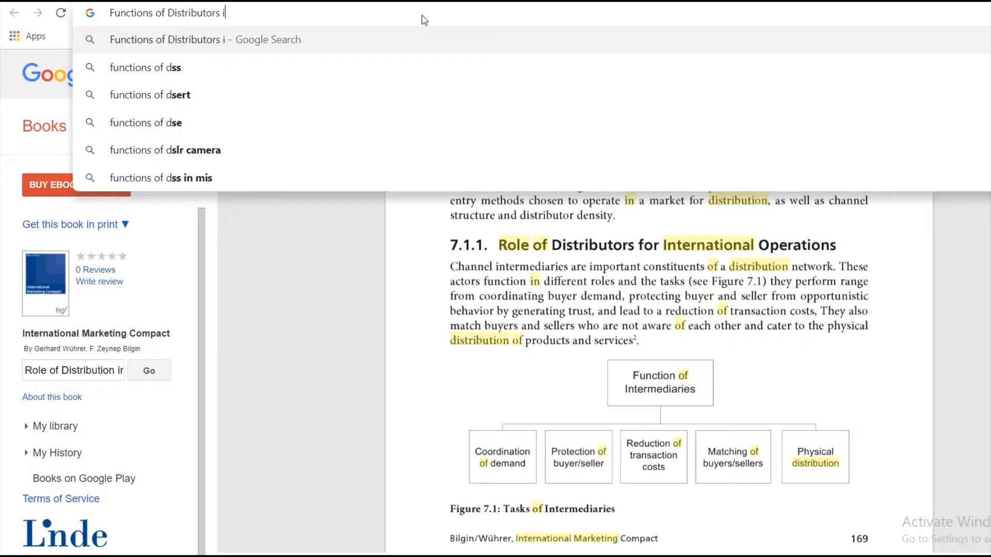
pyautogui.write('n International Marketing include')
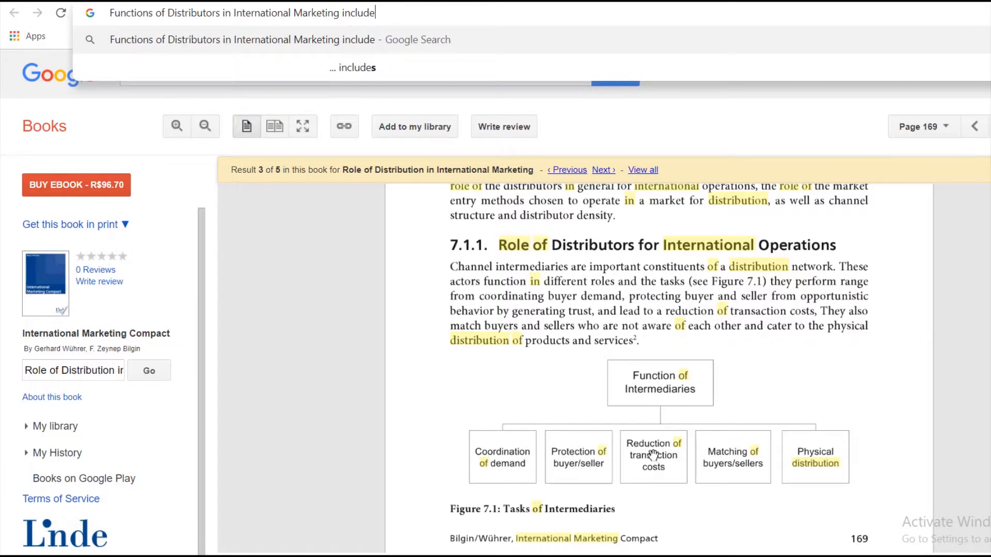
# Continue the draft with ": Coordination of Demand; Protection of buyer/seller; Reduction of transaction costs", following the Function of Intermediaries figure
pyautogui.click(559, 13)
pyautogui.write(': Coordination of Demand; Protection of bu')
pyautogui.write("er'")
pyautogui.press('BackSpace')
pyautogui.write('/s')
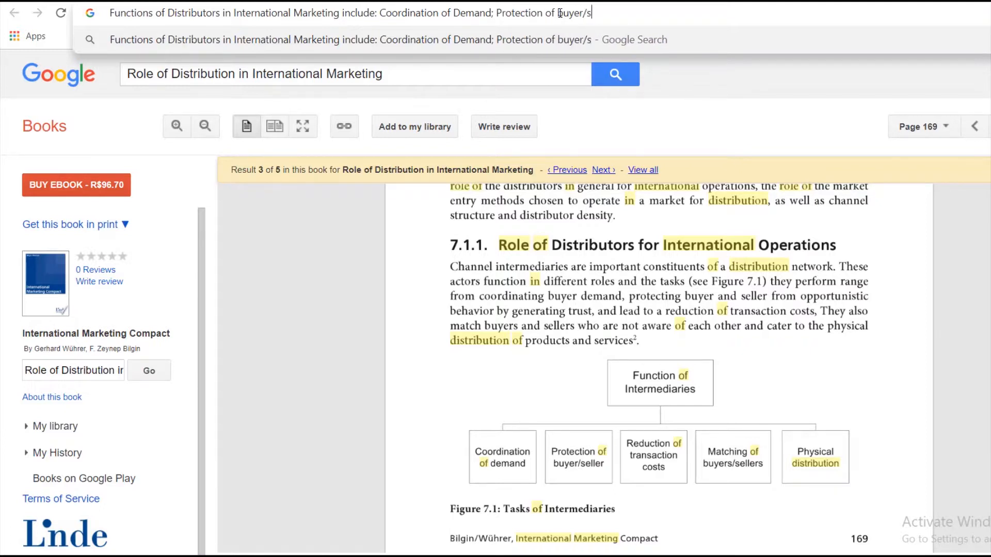
pyautogui.write('eller;')
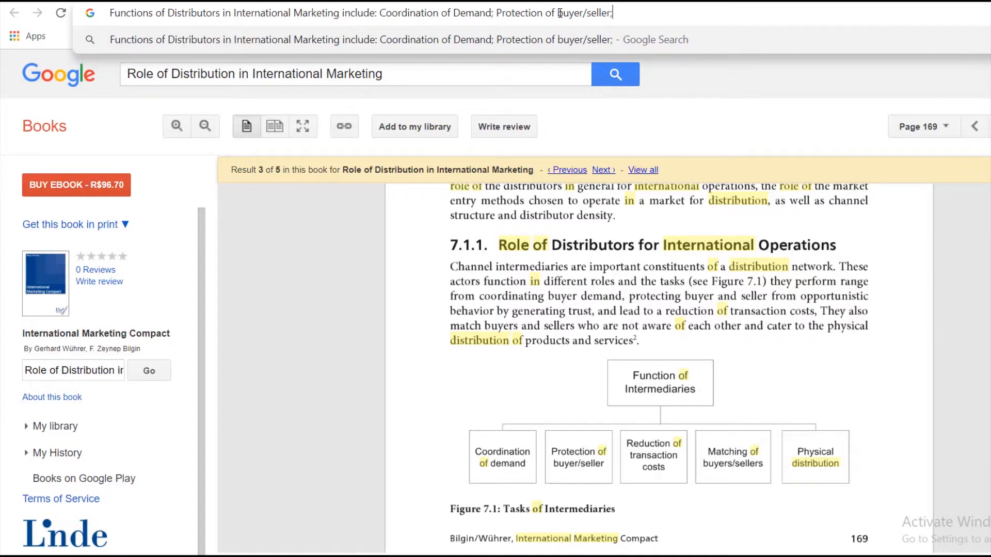
pyautogui.write(' Reduction of ')
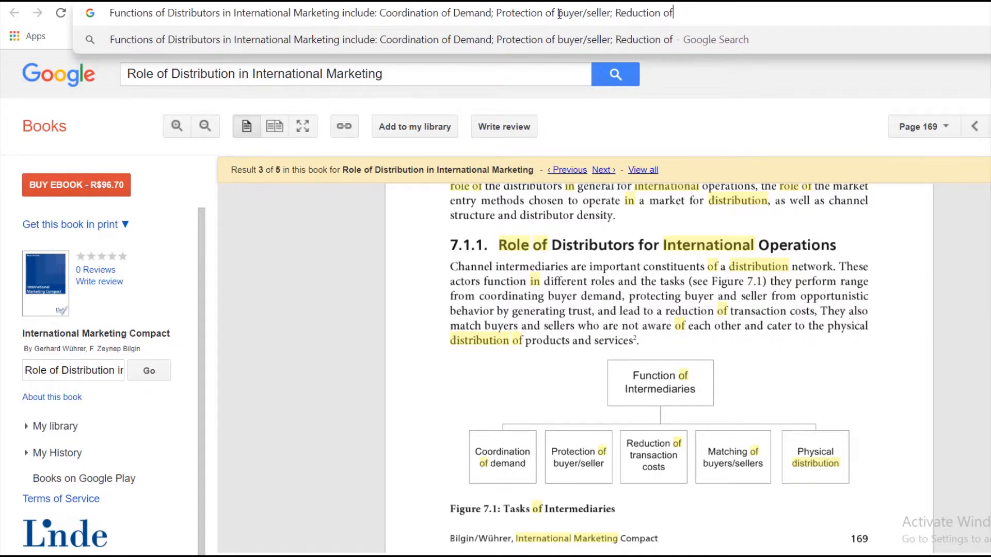
pyautogui.write(' transaction costs')
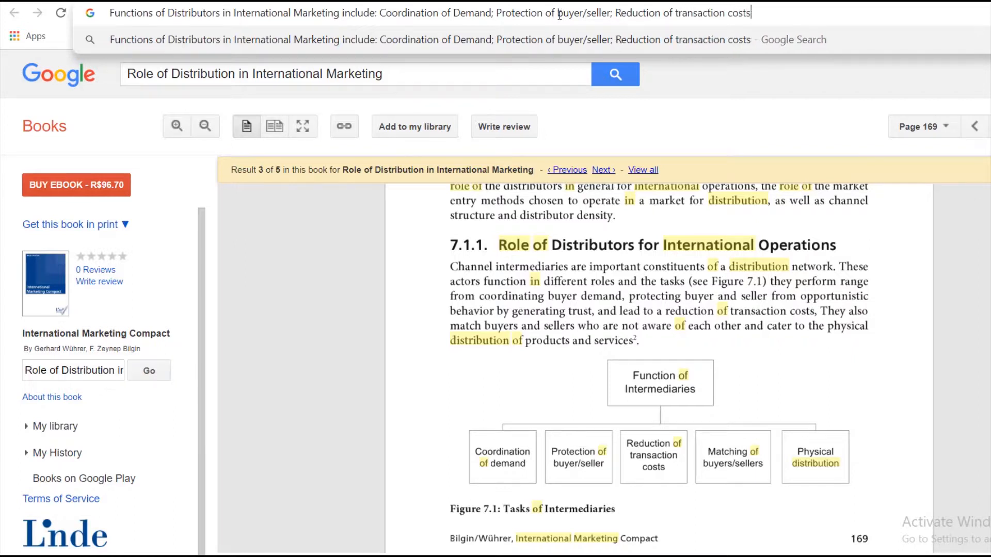
# Finish the draft with "; Matching of buyers/sellers; Physical distribution", then copy the whole sentence and clear it from the address bar
pyautogui.write('; Matching of bu')
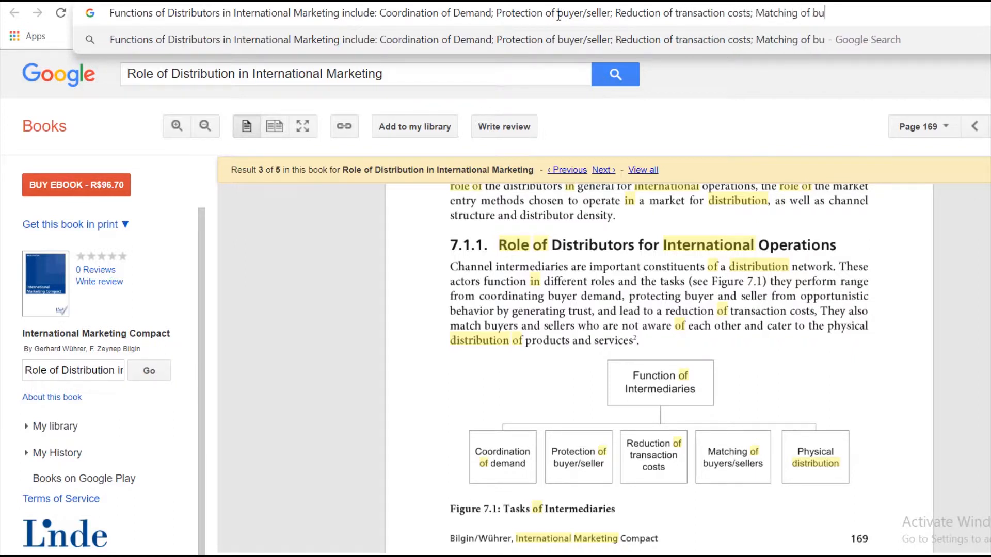
pyautogui.write('yers/selle')
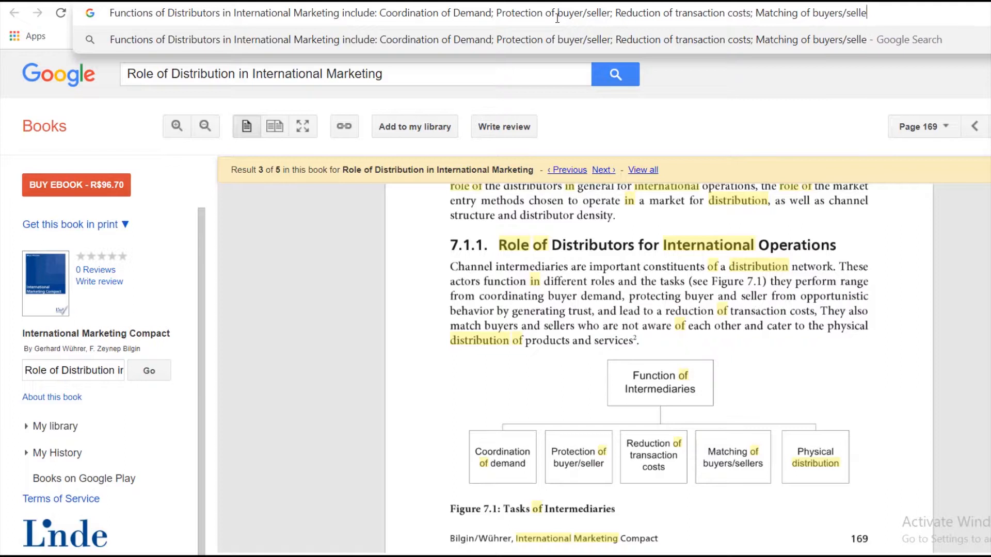
pyautogui.write('rs; Physi')
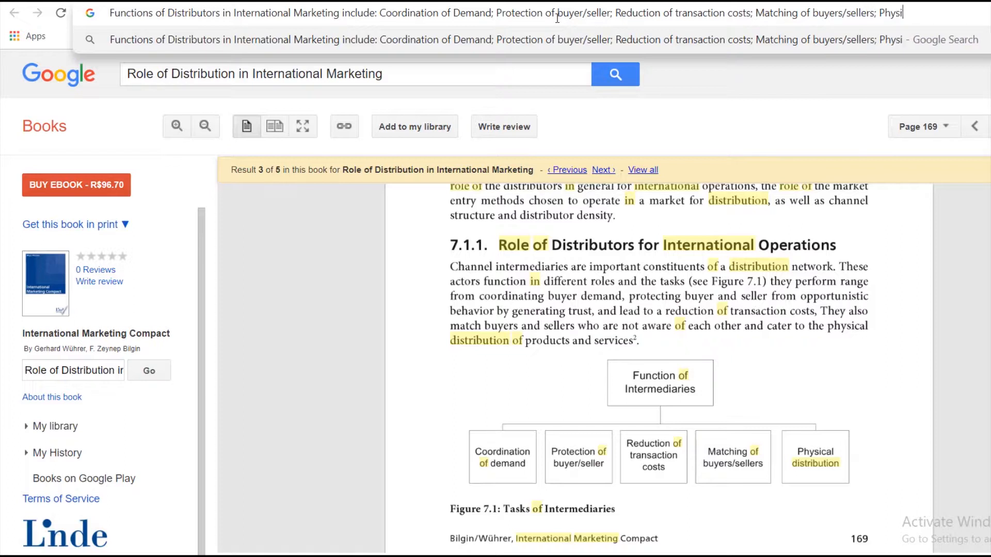
pyautogui.write('cal distribution')
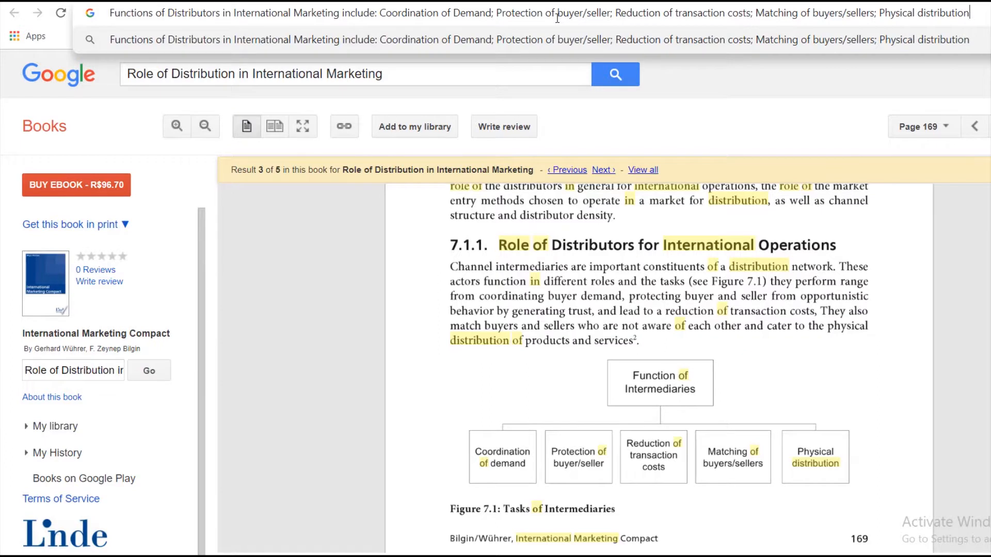
pyautogui.hotkey('ctrl', 'a')
pyautogui.hotkey('ctrl', 'c')
pyautogui.press('BackSpace')
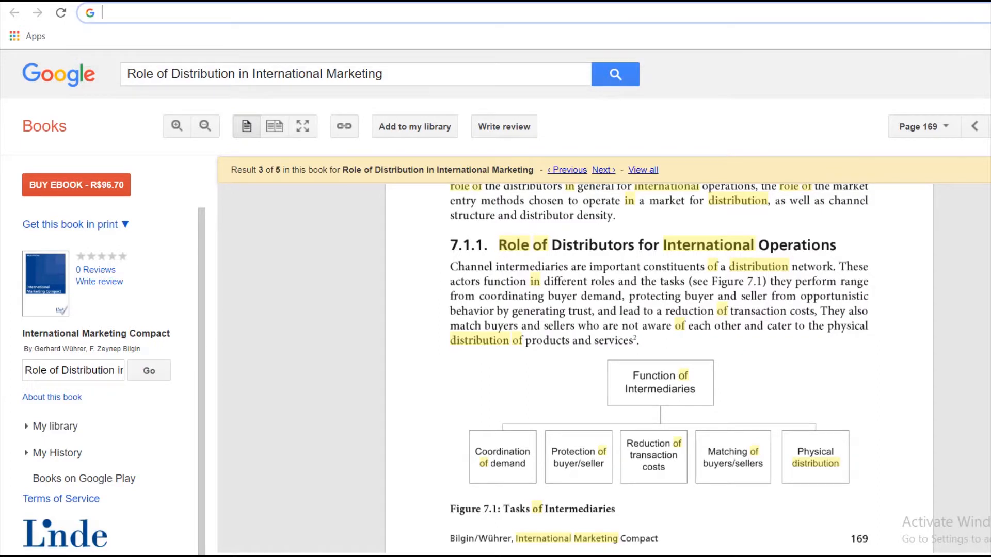
# Switch to the HarvardDemonstration document in Word and paste the copied sentence below the "Role of Distribution in International Marketing" heading
pyautogui.moveTo(485, 555)
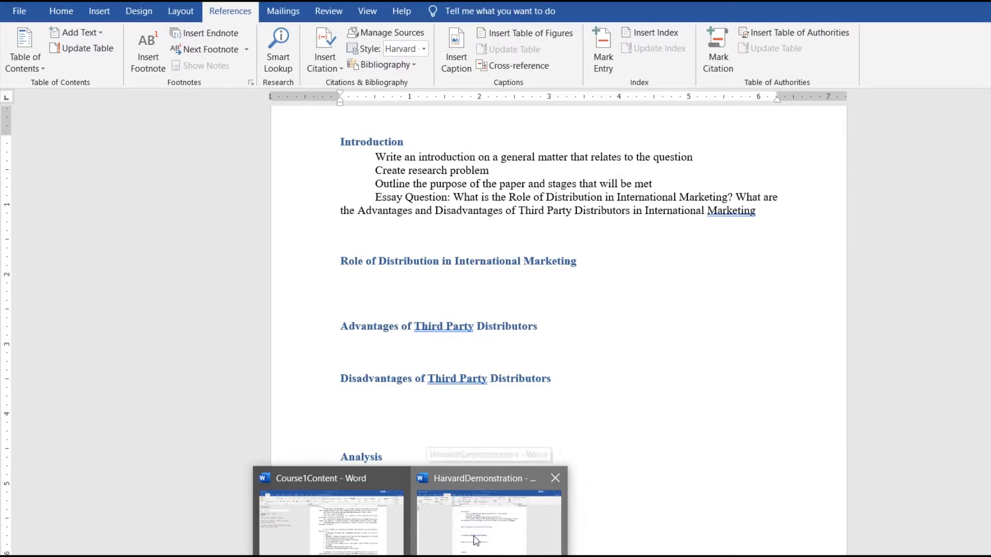
pyautogui.click(475, 540)
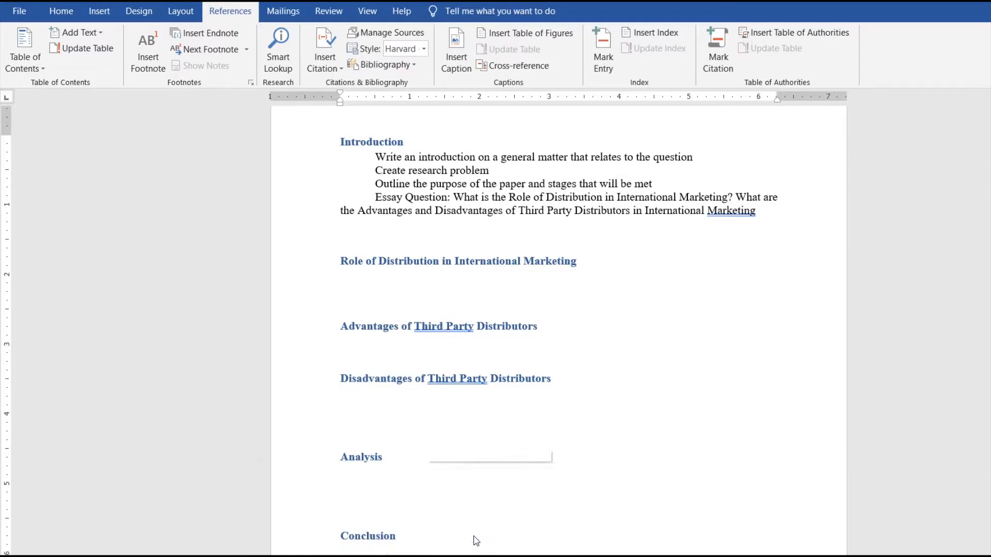
pyautogui.click(452, 270)
pyautogui.press('Return')
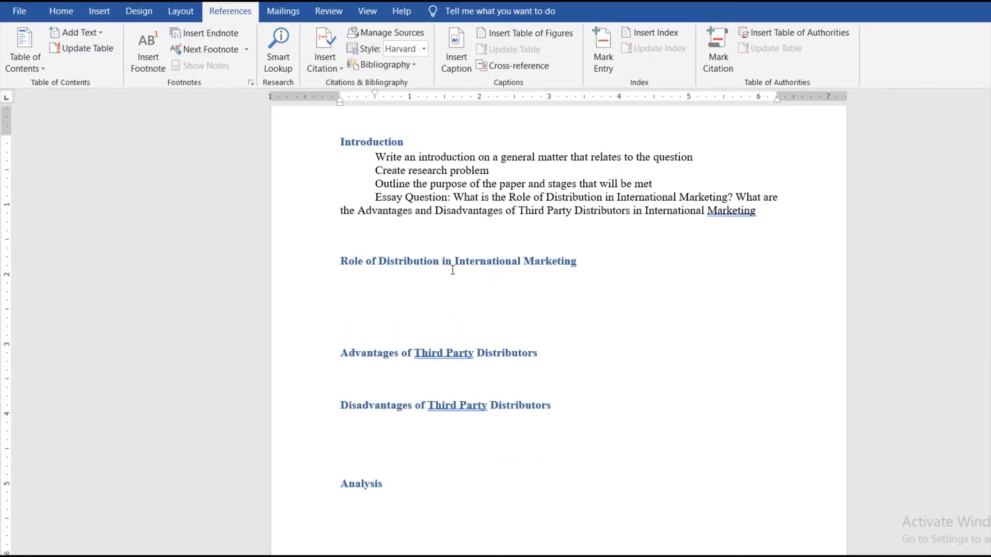
pyautogui.hotkey('ctrl', 'v')
# Break the pasted sentence after "include:" and start a numbered list at "Coordination of Demand"
pyautogui.press('Right')
pyautogui.press('Right')
pyautogui.press('Right')
pyautogui.press('Right')
pyautogui.press('Right')
pyautogui.press('Right')
pyautogui.press('Right')
pyautogui.press('Right')
pyautogui.press('Right')
pyautogui.press('Right')
pyautogui.press('Right')
pyautogui.press('Right')
pyautogui.press('Right')
pyautogui.press('Right')
pyautogui.press('Right')
pyautogui.press('Right')
pyautogui.press('Right')
pyautogui.press('Right')
pyautogui.press('Right')
pyautogui.press('Right')
pyautogui.press('Right')
pyautogui.press('Right')
pyautogui.press('Right')
pyautogui.press('Right')
pyautogui.press('Right')
pyautogui.press('Right')
pyautogui.press('Right')
pyautogui.press('Right')
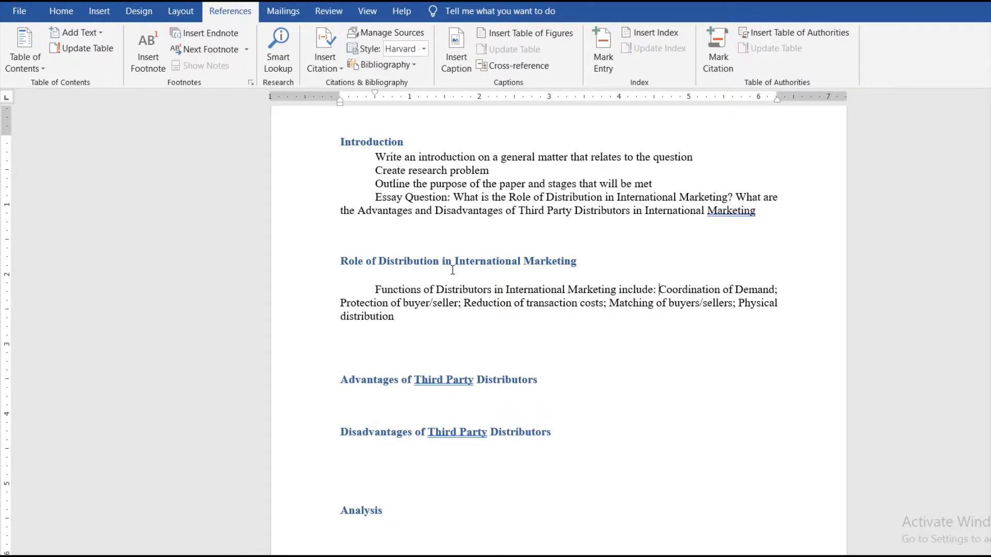
pyautogui.press('Return')
pyautogui.write('1.')
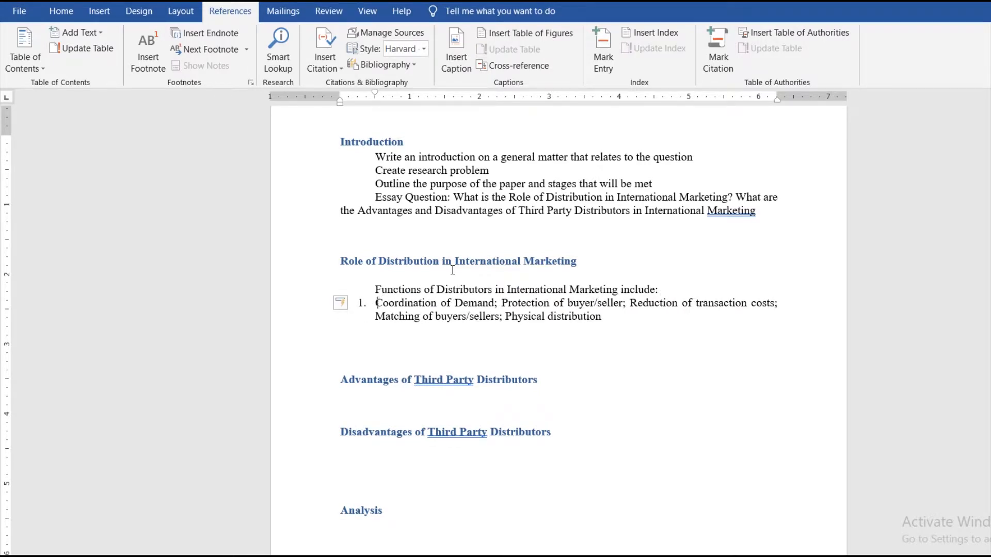
# Split the remaining functions into list items 2 to 5, one per line, from "Protection of buyer/seller" to "Physical distribution"
pyautogui.press('Right')
pyautogui.press('Right')
pyautogui.press('Right')
pyautogui.press('Right')
pyautogui.press('Right')
pyautogui.press('Right')
pyautogui.press('Right')
pyautogui.press('Right')
pyautogui.press('Right')
pyautogui.press('Right')
pyautogui.press('Right')
pyautogui.press('Right')
pyautogui.press('Right')
pyautogui.press('Right')
pyautogui.press('Right')
pyautogui.press('Return')
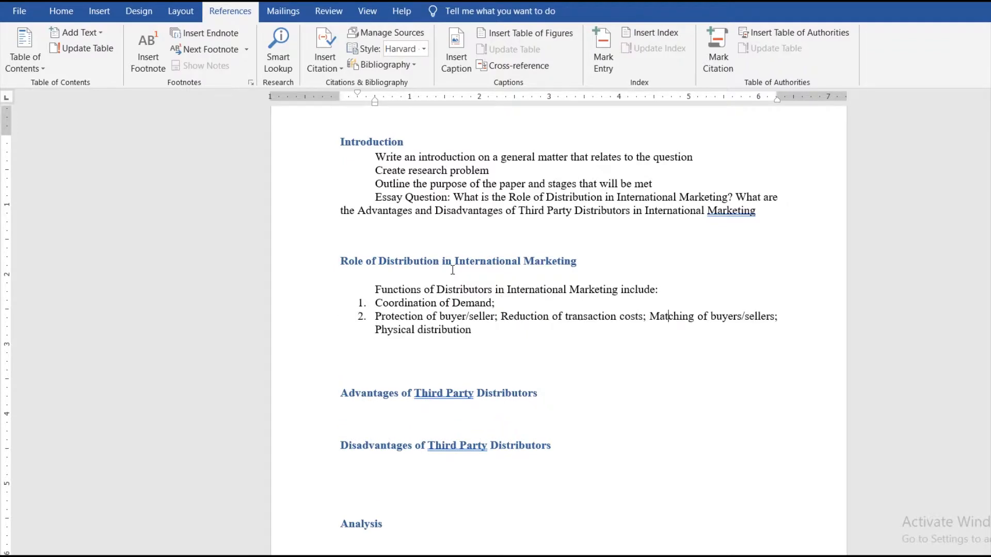
pyautogui.press('Right')
pyautogui.press('Return')
pyautogui.press('Down')
pyautogui.press('Left')
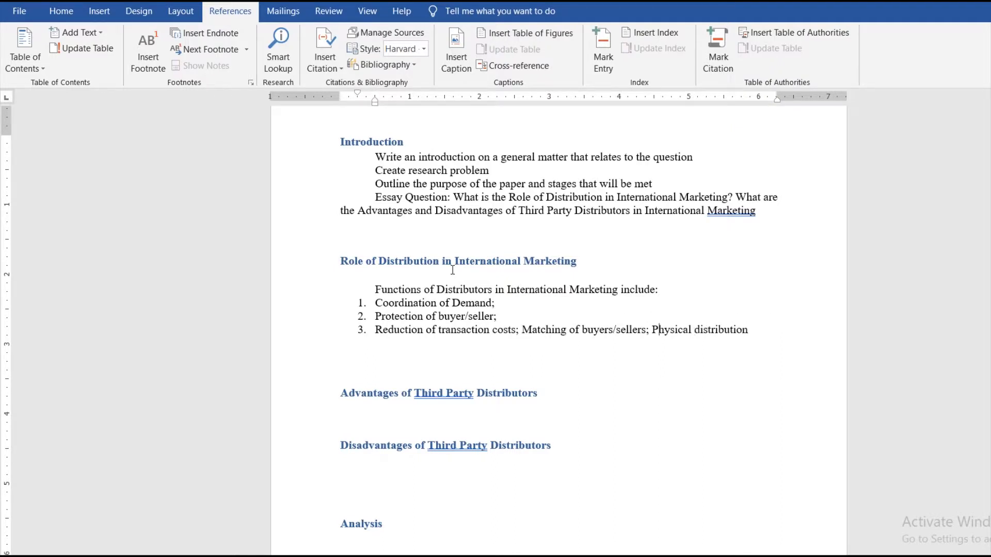
pyautogui.press('Return')
pyautogui.press('End')
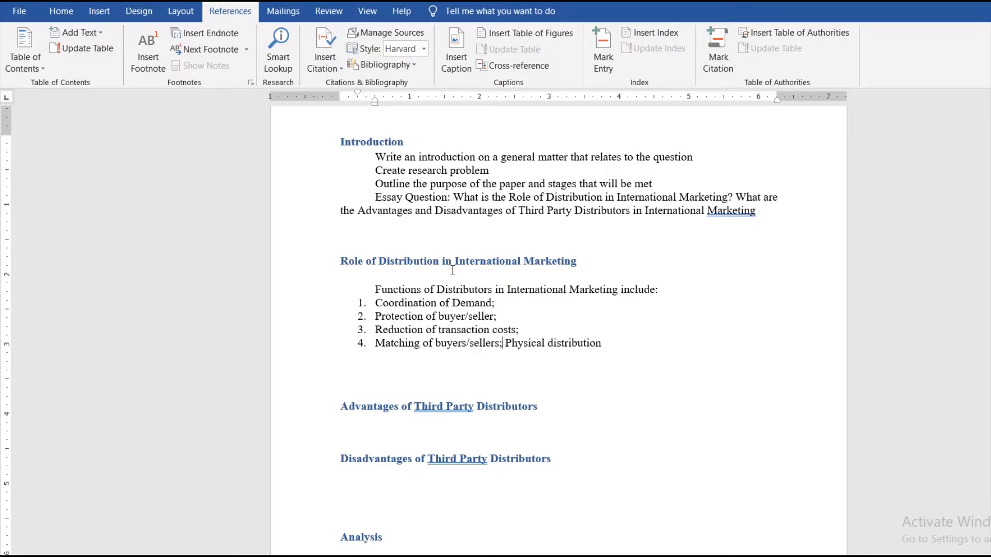
pyautogui.press('Return')
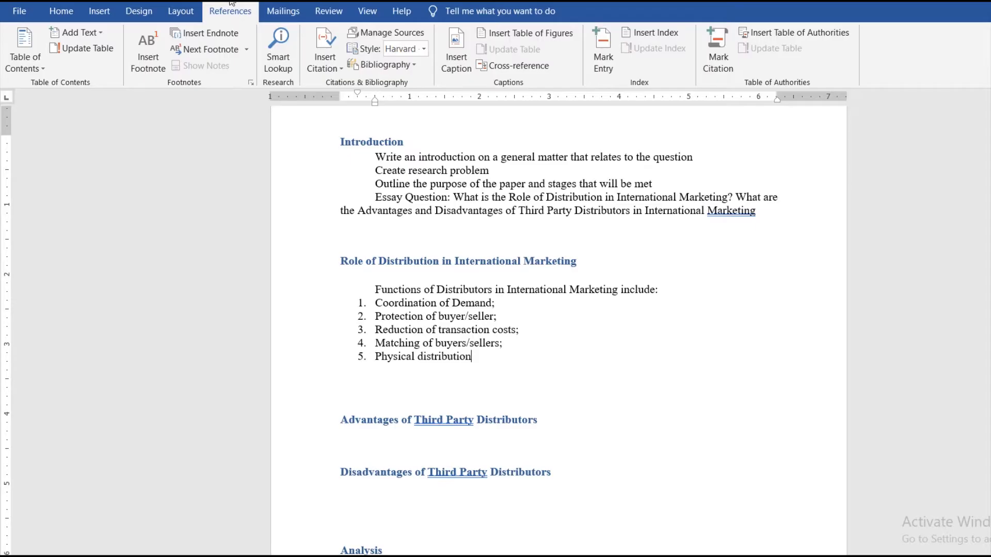
# Start a new citation source of type Book after "Physical distribution" and go to its Author field
pyautogui.click(321, 58)
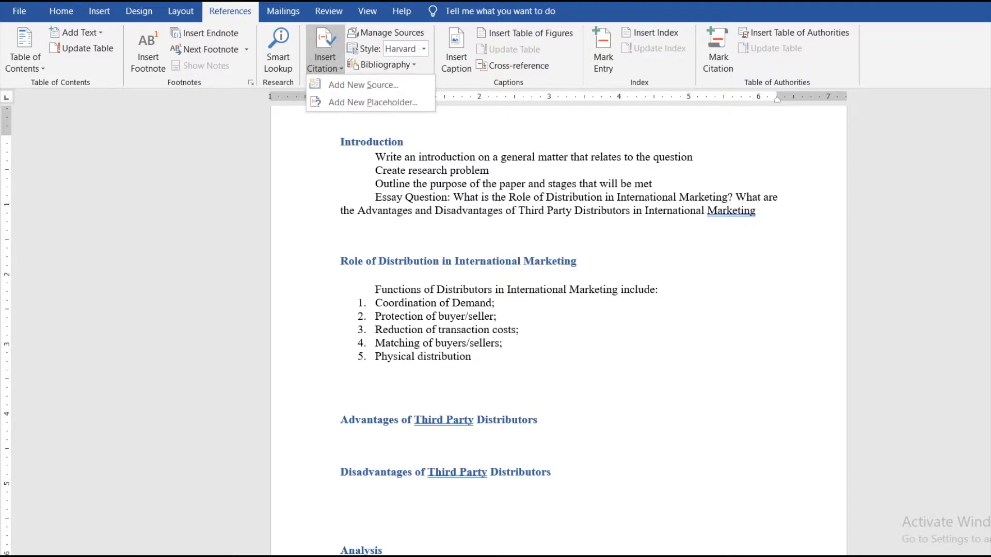
pyautogui.click(345, 86)
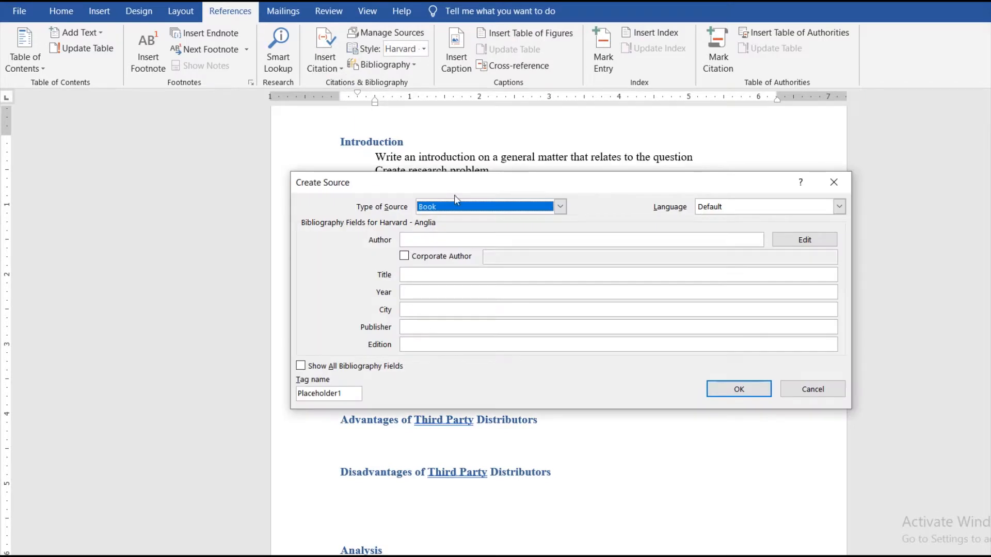
pyautogui.click(533, 208)
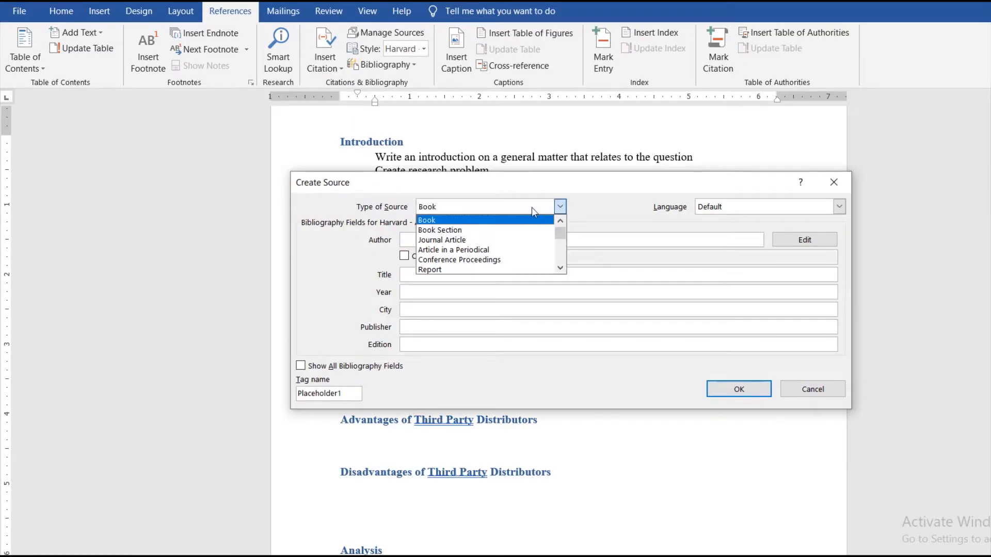
pyautogui.click(495, 222)
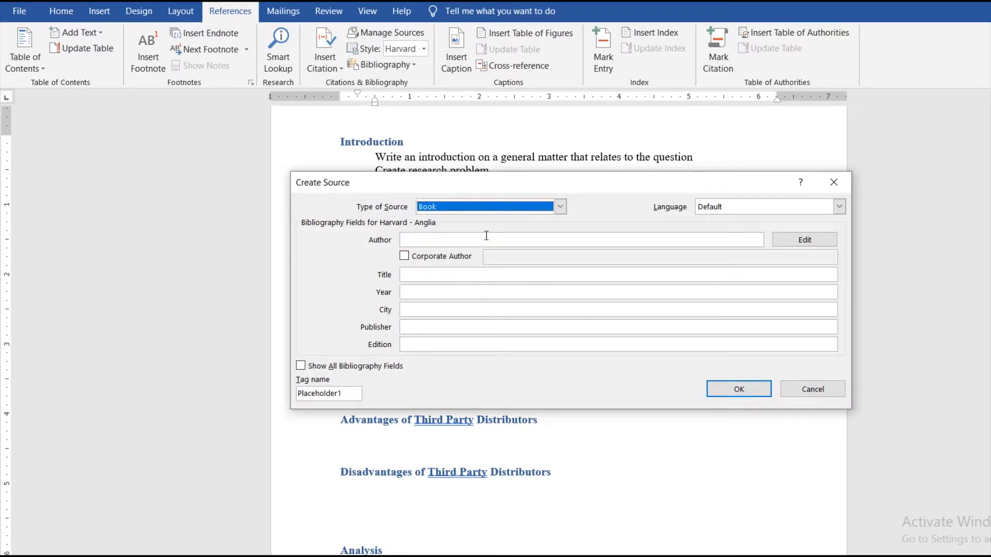
pyautogui.click(486, 237)
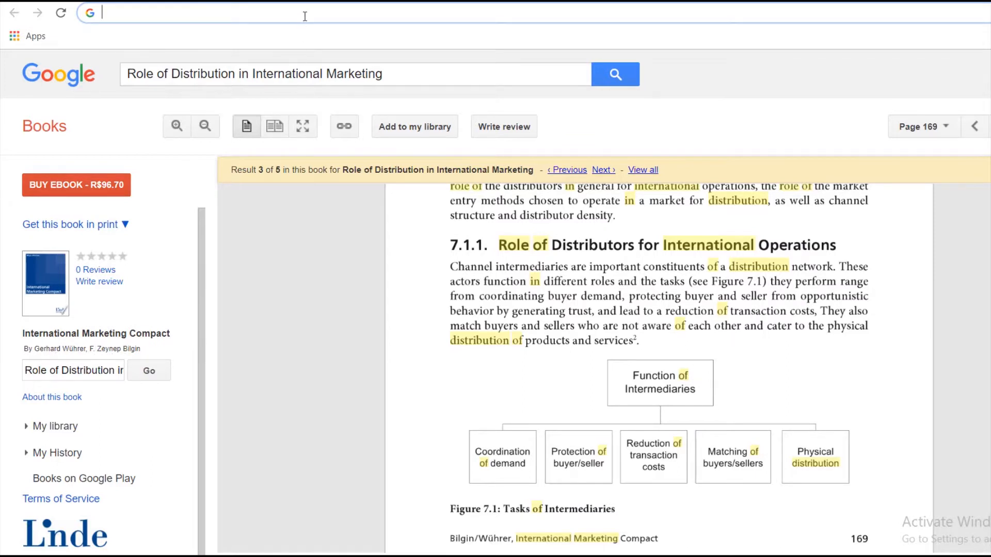
# In the browser's address bar, draft the names of the book's two authors, surname first and separated by a semicolon
pyautogui.write('Wuh')
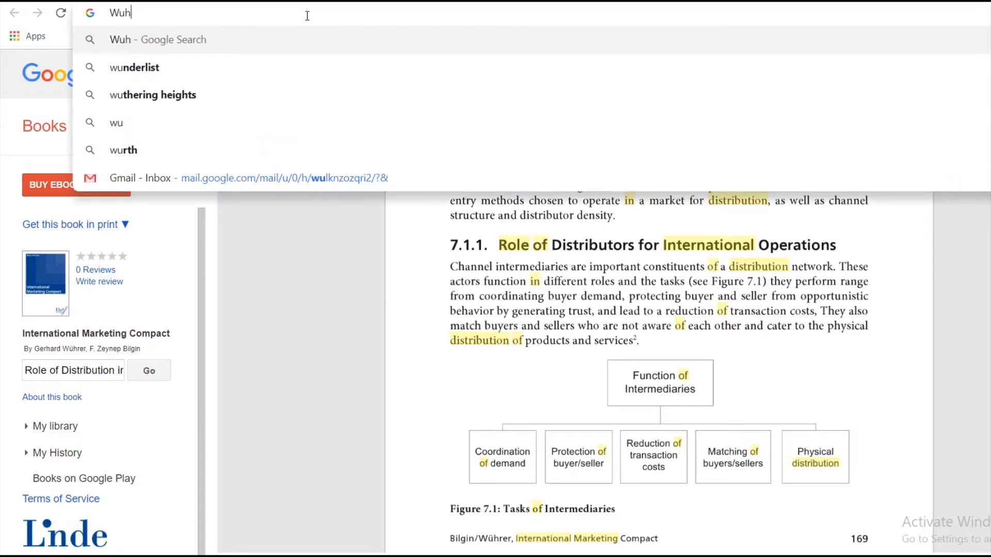
pyautogui.write('rer, Gerhard')
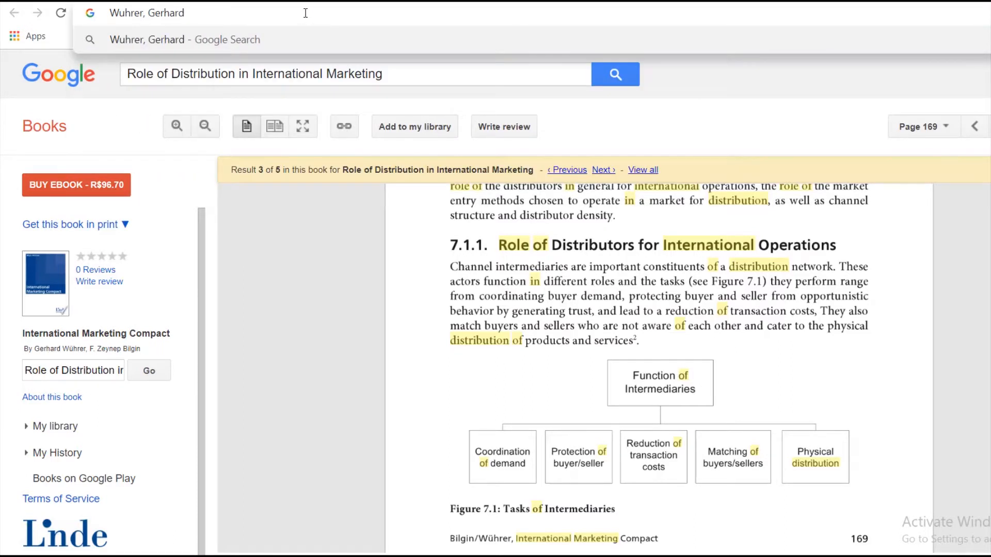
pyautogui.write('; Bilgin')
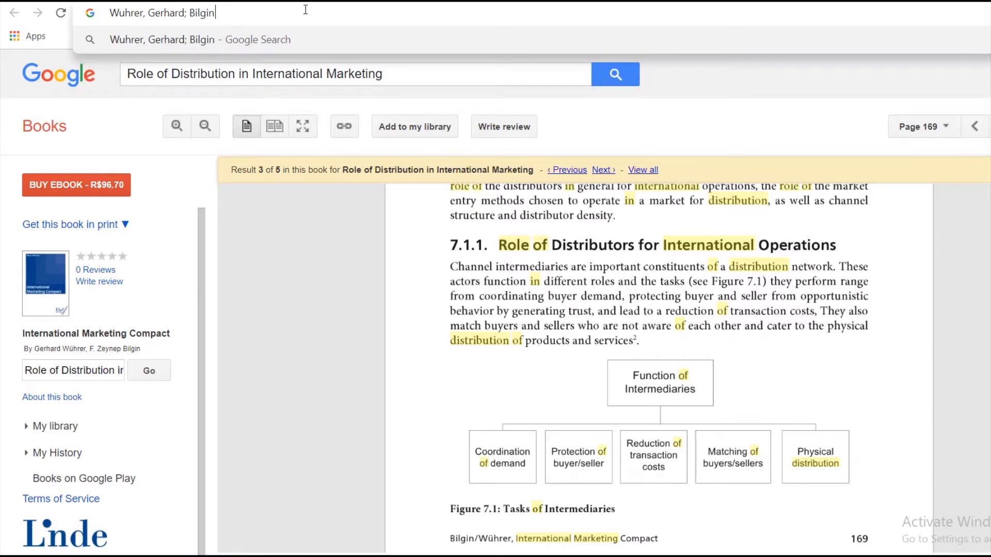
pyautogui.write(', Zeyn')
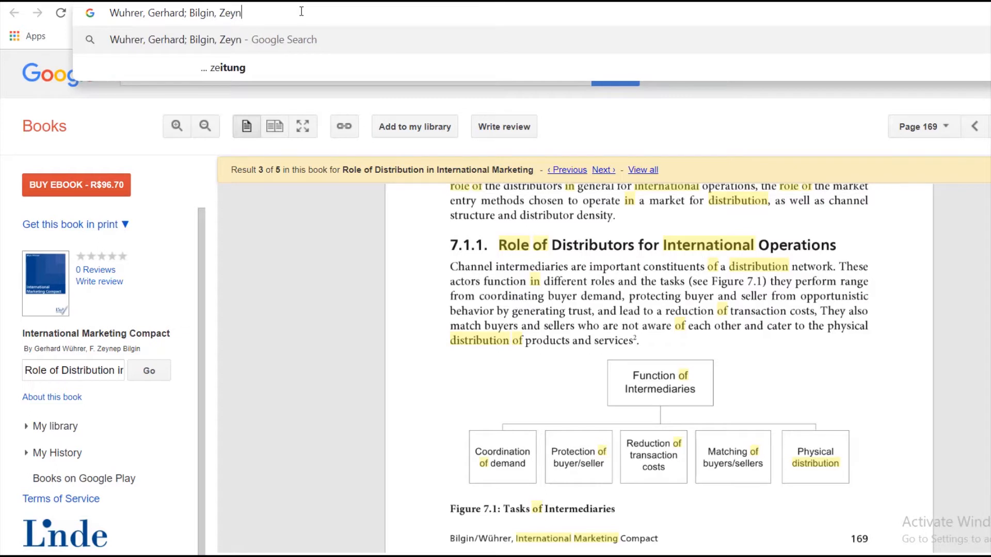
pyautogui.write('ep')
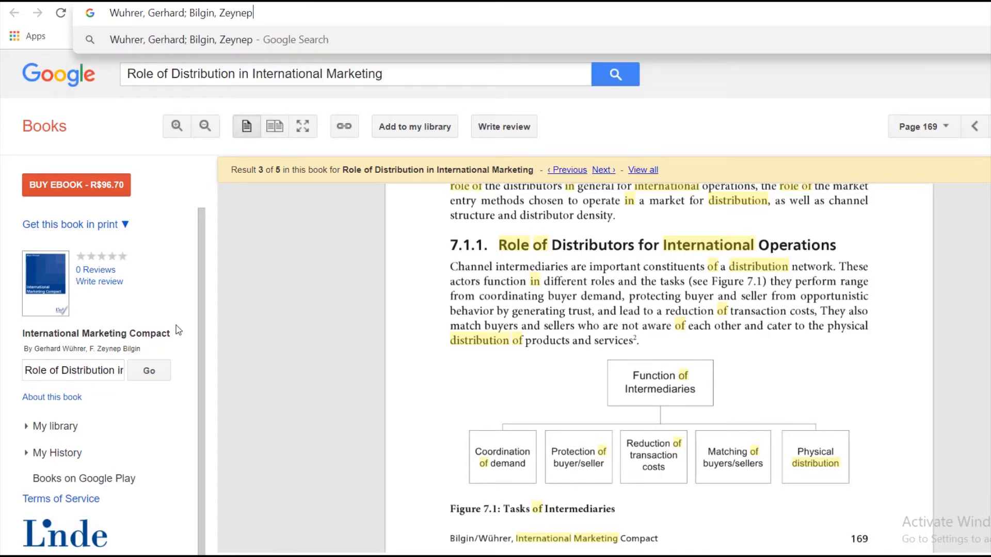
# Copy the book title International Marketing Compact, append it to the authors' names in the address bar, and cut the combined text
pyautogui.moveTo(171, 334); pyautogui.dragTo(23, 331)
pyautogui.rightClick(31, 333)
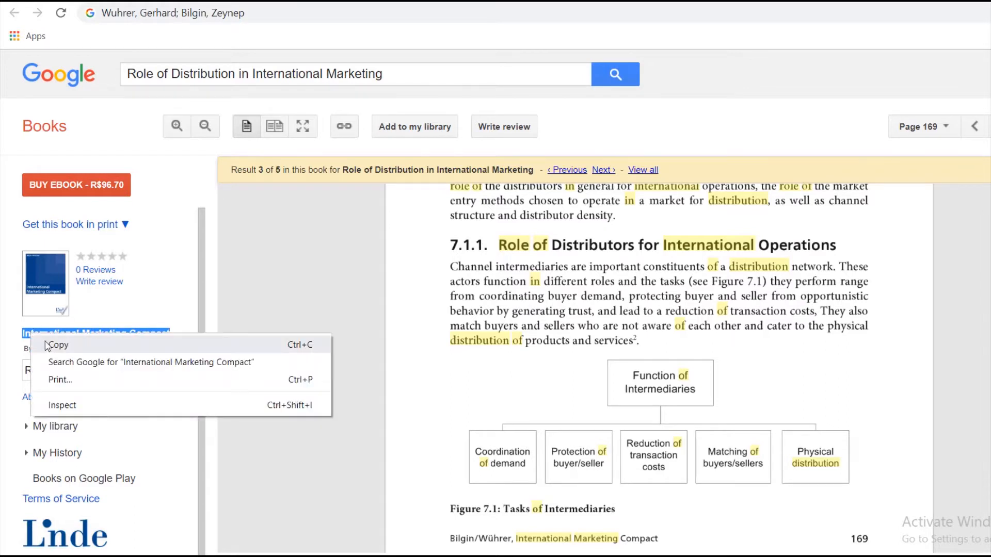
pyautogui.click(51, 342)
pyautogui.click(299, 16)
pyautogui.click(299, 16)
pyautogui.hotkey('ctrl', 'v')
pyautogui.hotkey('ctrl', 'a')
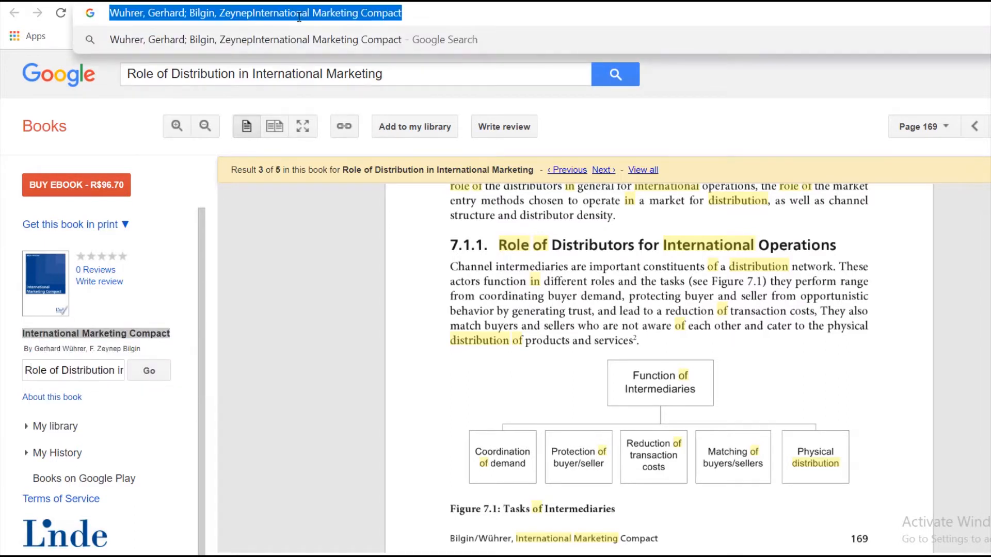
pyautogui.press('BackSpace')
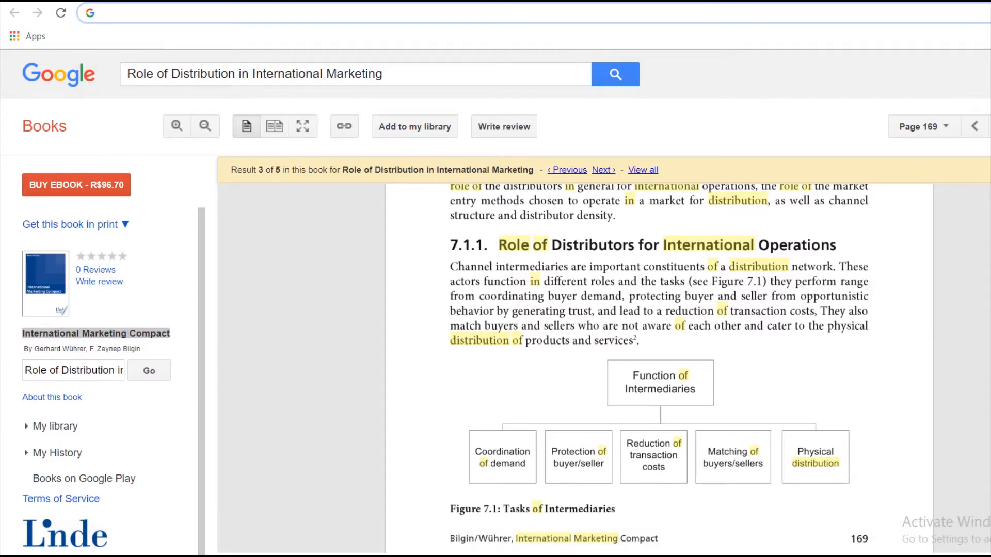
# Switch to Word, put the combined text in the source's Author field, and cut the book title out so only the authors' names remain
pyautogui.click(410, 555)
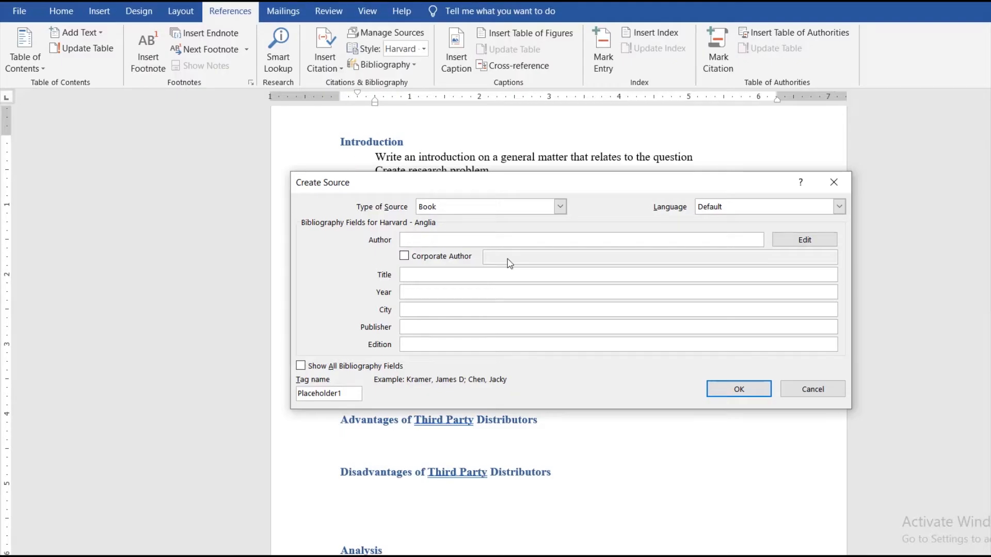
pyautogui.hotkey('ctrl', 'v')
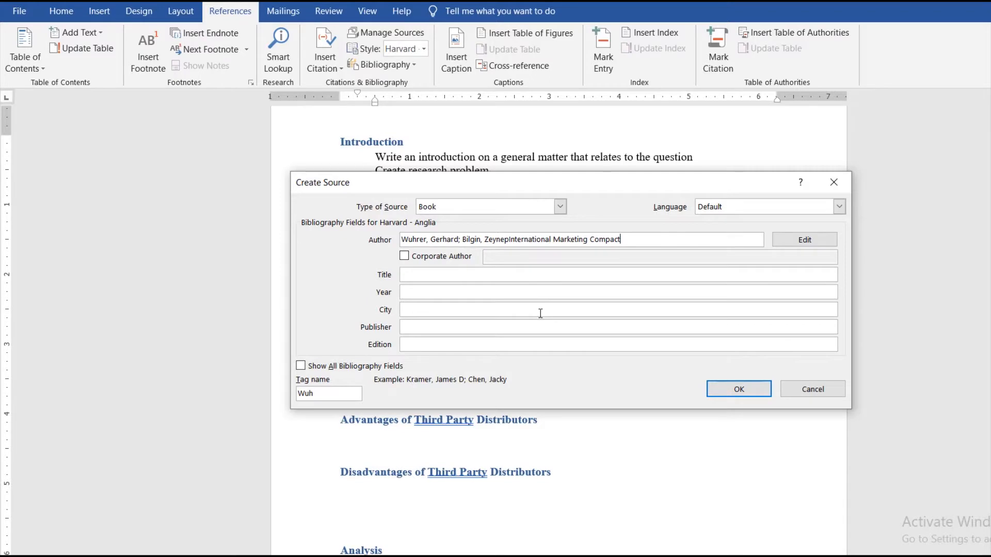
pyautogui.hotkey('shift', 'Left')
pyautogui.hotkey('shift', 'Left')
pyautogui.hotkey('shift', 'Left')
pyautogui.hotkey('shift', 'Left')
pyautogui.hotkey('shift', 'Left')
pyautogui.hotkey('shift', 'Left')
pyautogui.hotkey('shift', 'Left')
pyautogui.hotkey('shift', 'Left')
pyautogui.hotkey('shift', 'Left')
pyautogui.hotkey('shift', 'Left')
pyautogui.hotkey('shift', 'Left')
pyautogui.hotkey('shift', 'Left')
pyautogui.hotkey('shift', 'Left')
pyautogui.hotkey('shift', 'Left')
pyautogui.hotkey('shift', 'Left')
pyautogui.hotkey('shift', 'Left')
pyautogui.hotkey('shift', 'Left')
pyautogui.hotkey('shift', 'Left')
pyautogui.hotkey('shift', 'Left')
pyautogui.hotkey('shift', 'Left')
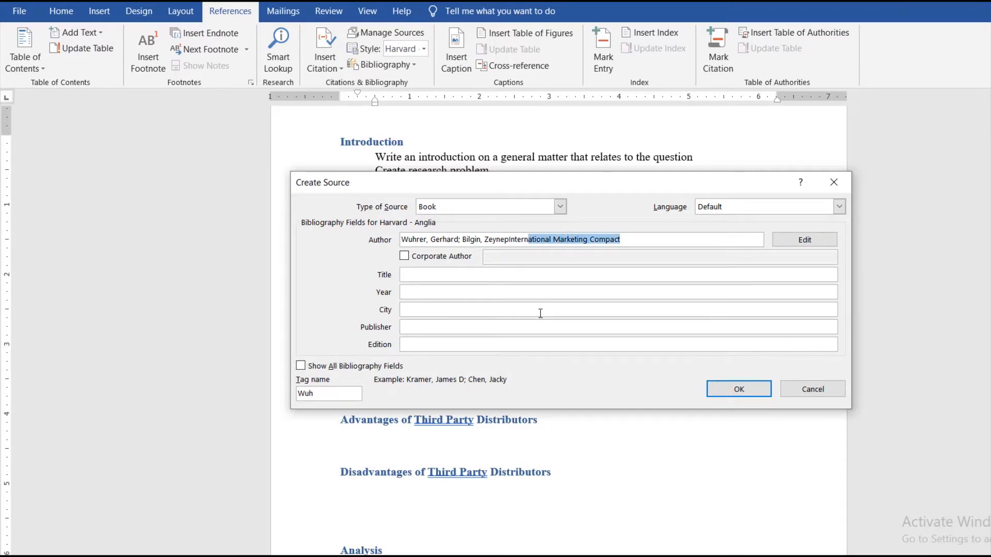
pyautogui.hotkey('ctrl', 'x')
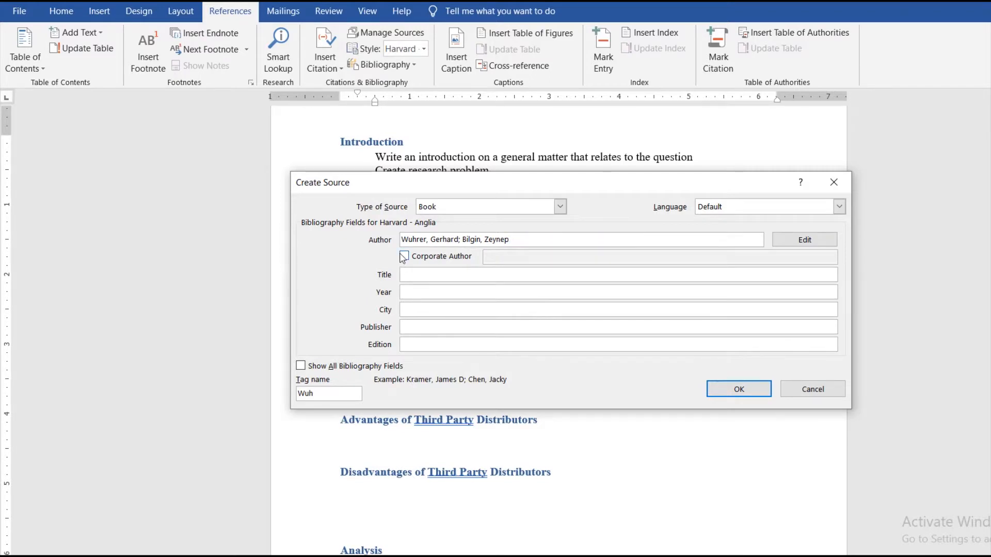
# Set the source's Title to International Marketing Compact and go to the Year field
pyautogui.click(431, 275)
pyautogui.hotkey('ctrl', 'v')
pyautogui.press('Tab')
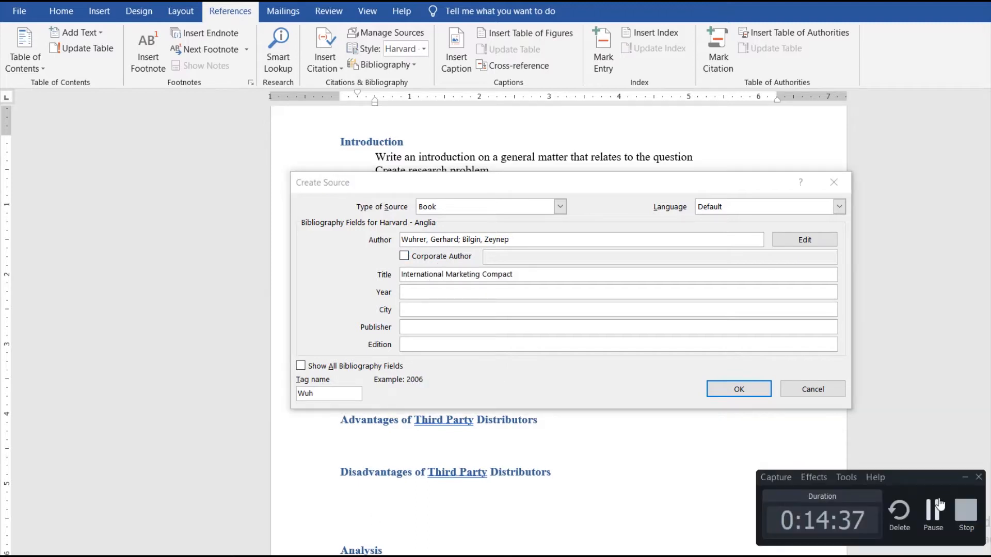
# Return to the Google Books page in the browser to look up the book's publication details
pyautogui.click(935, 508)
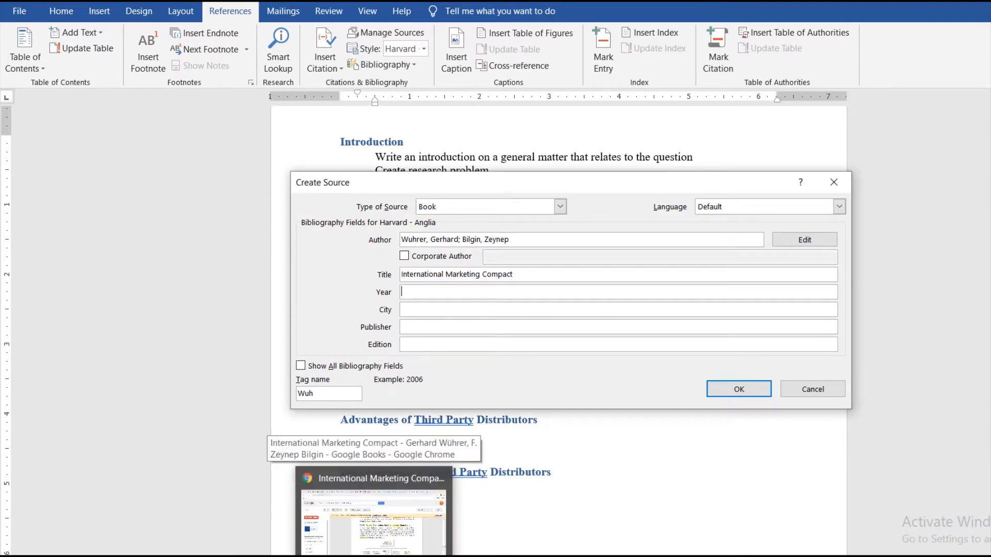
pyautogui.click(375, 553)
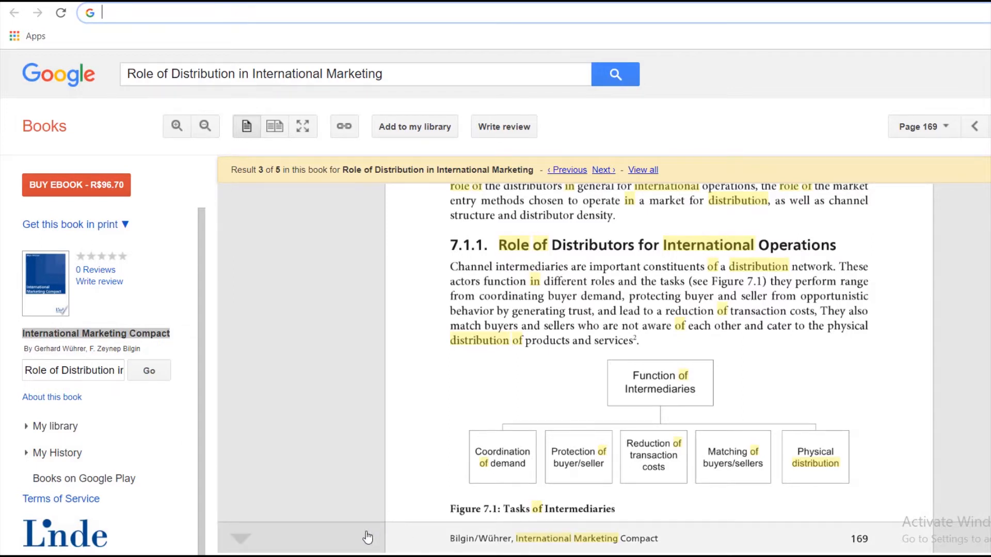
pyautogui.click(201, 438)
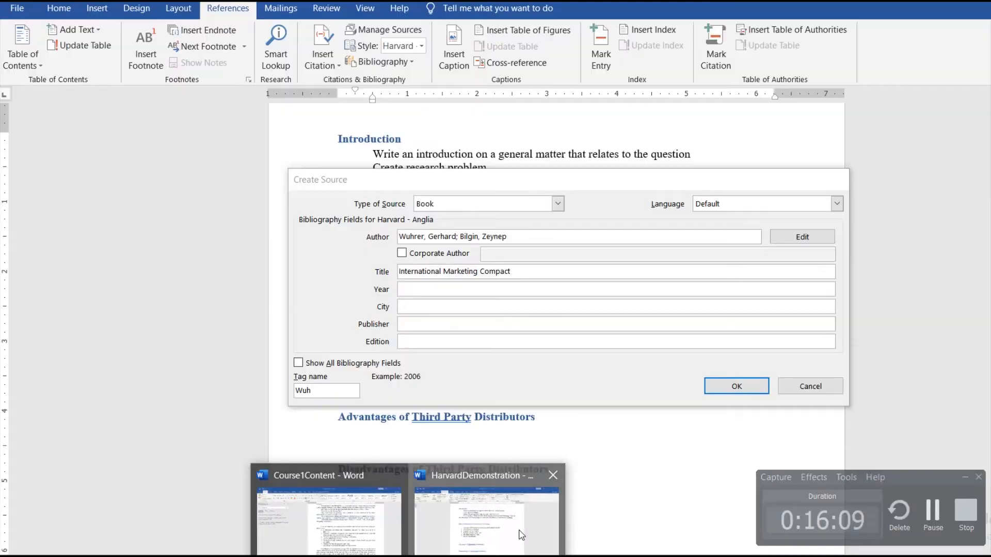
# Switch to the HarvardDemonstration document, paste the publication details into Year, and cut the city and publisher out, leaving 2014
pyautogui.click(520, 533)
pyautogui.click(533, 290)
pyautogui.hotkey('ctrl', 'v')
pyautogui.hotkey('shift', 'Left')
pyautogui.hotkey('shift', 'Left')
pyautogui.hotkey('shift', 'Left')
pyautogui.hotkey('shift', 'Left')
pyautogui.hotkey('shift', 'Left')
pyautogui.hotkey('shift', 'Left')
pyautogui.hotkey('shift', 'Left')
pyautogui.hotkey('shift', 'Left')
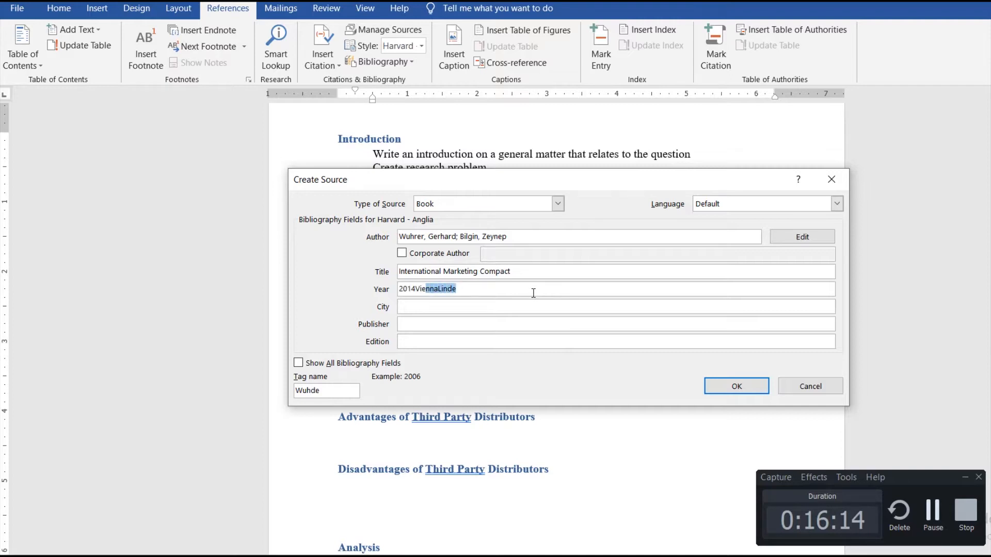
pyautogui.hotkey('shift', 'Left')
pyautogui.hotkey('ctrl', 'x')
# Set the source's City to Vienna and its Publisher to Linde, splitting the cut text between the two fields
pyautogui.press('Tab')
pyautogui.hotkey('ctrl', 'v')
pyautogui.hotkey('shift', 'Left')
pyautogui.hotkey('shift', 'Left')
pyautogui.hotkey('shift', 'Left')
pyautogui.hotkey('shift', 'Left')
pyautogui.hotkey('ctrl', 'x')
pyautogui.press('Tab')
pyautogui.hotkey('ctrl', 'v')
pyautogui.press('Tab')
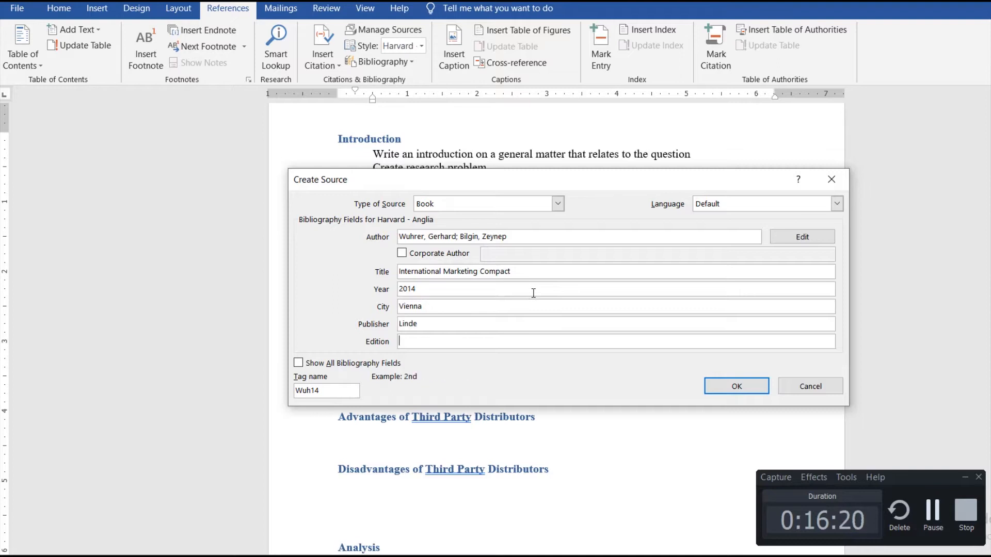
# Enter the book's first edition in the Edition field, adjust the entry, and insert the citation after "Physical distribution"
pyautogui.write('1st..')
pyautogui.press('BackSpace')
pyautogui.press('BackSpace')
pyautogui.press('BackSpace')
pyautogui.press('BackSpace')
pyautogui.press('Return')
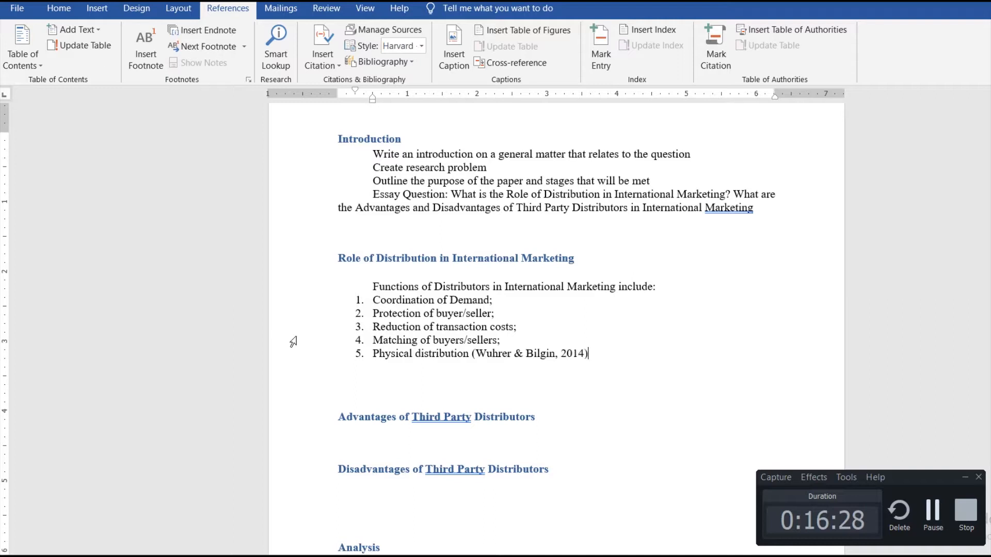
# Add empty lines below the numbered list of distributor functions
pyautogui.press('Down')
pyautogui.press('Return')
pyautogui.press('Return')
pyautogui.press('Return')
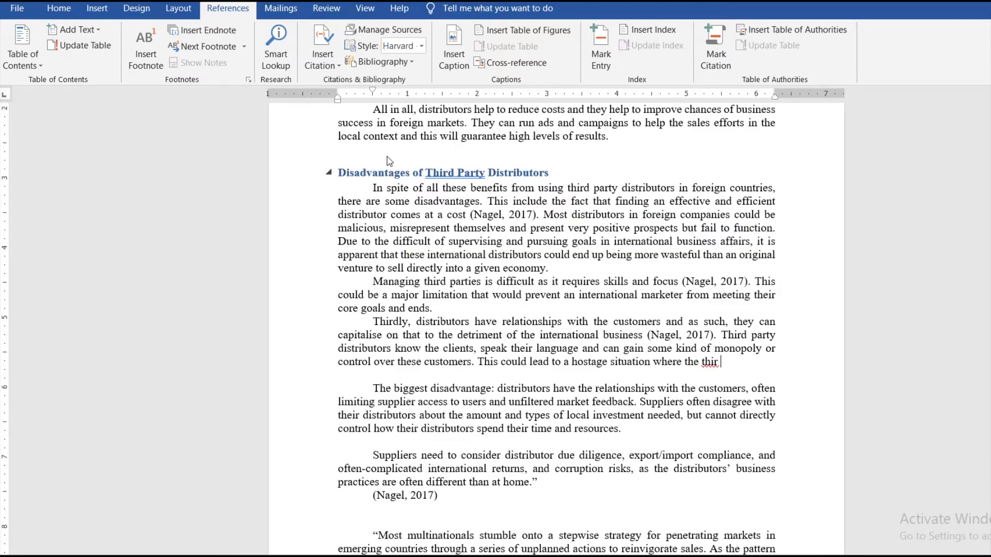
# Continue the hostage-situation sentence under Disadvantages with "third party distributor could switch with a lot of customers to represent another brand in a way"
pyautogui.write('third party distributor cou')
pyautogui.write('ld switch with a l')
pyautogui.write('ot of ')
pyautogui.write('cost')
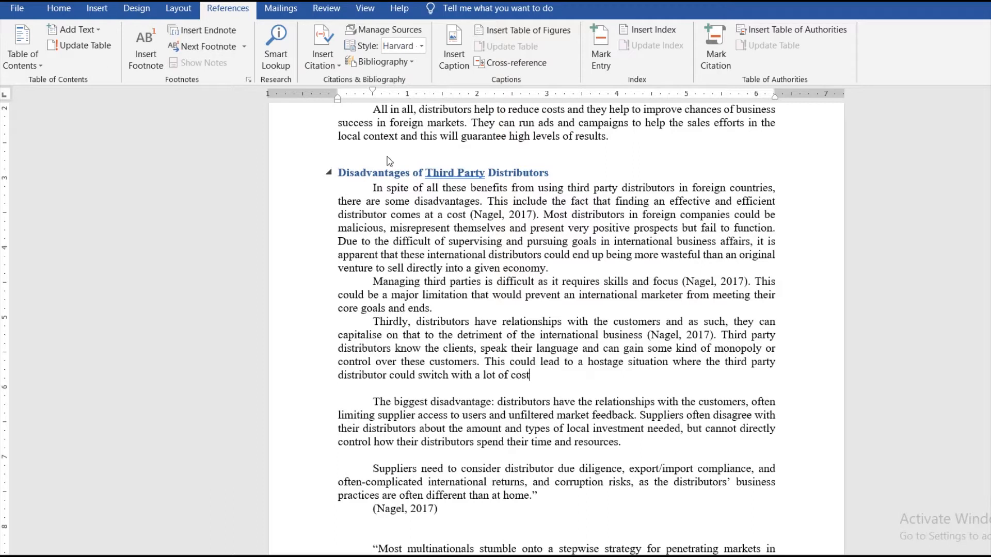
pyautogui.write('tomers to represent another bran')
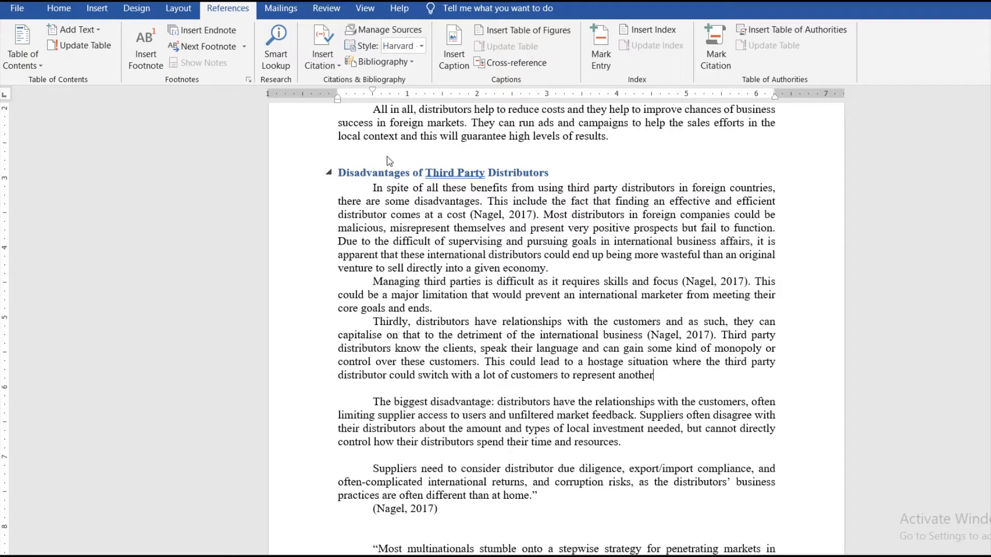
pyautogui.write('d in a way tha')
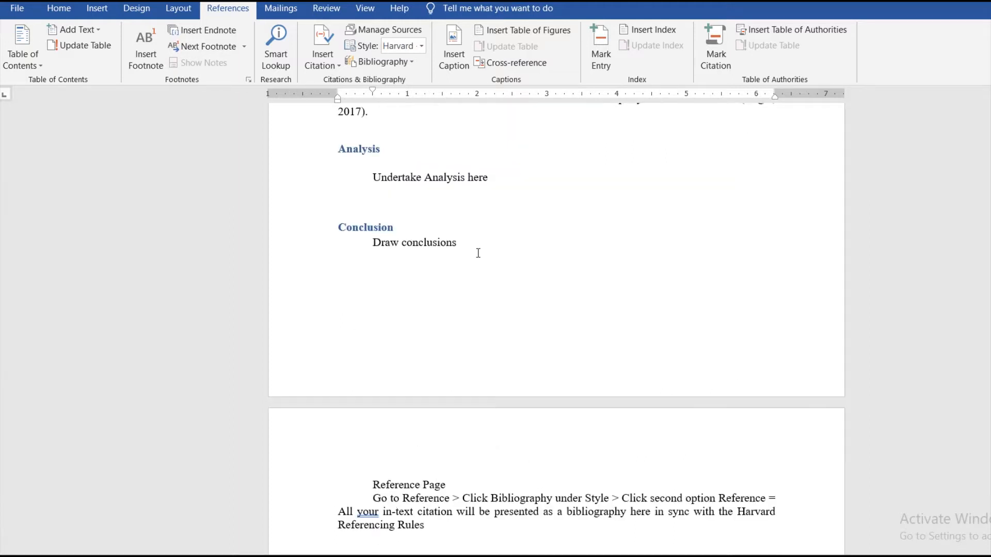
# Paste the paper's purpose statement under "Draw conclusions" in the Conclusion section and return to the empty line above it
pyautogui.click(478, 253)
pyautogui.press('Return')
pyautogui.hotkey('ctrl', 'v')
pyautogui.press('Up')
pyautogui.press('Up')
pyautogui.press('Up')
pyautogui.press('Up')
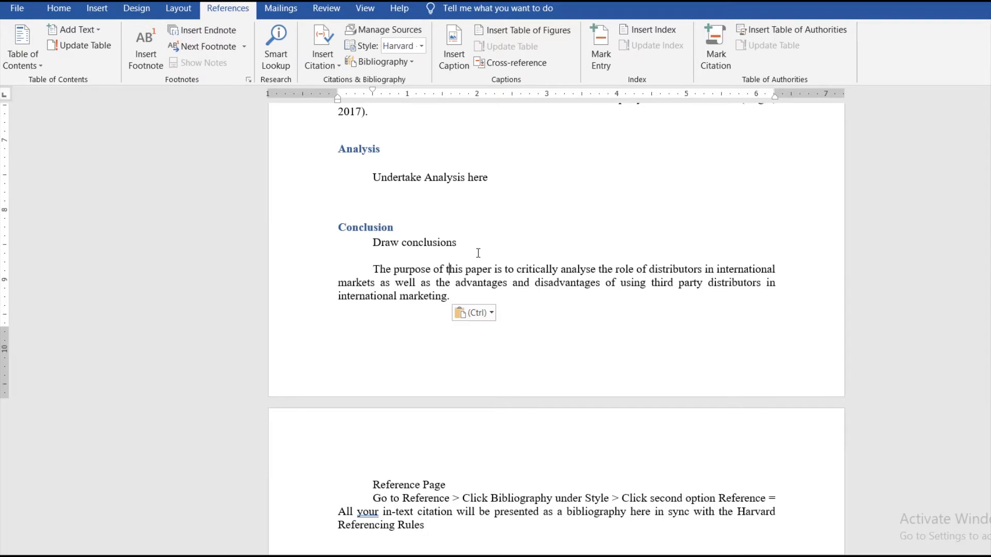
# Write "CONCLUSIONS MUST MIRROR THE PURPOSE OF THE PAPER STATED IN THE INTRODUCTION" above the pasted purpose statement
pyautogui.write('CONCLUSIONS MUST ')
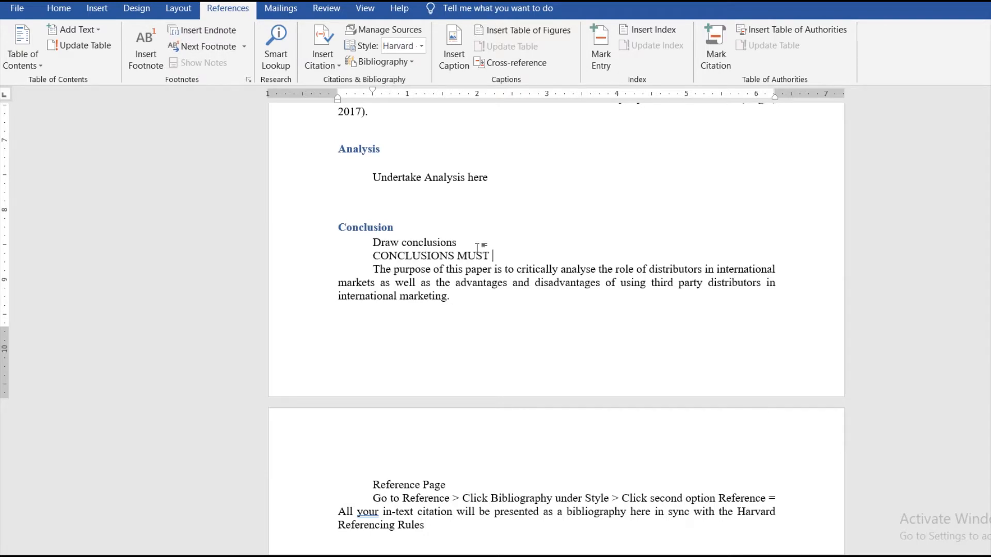
pyautogui.write('MIRROR THE PURPOSE ')
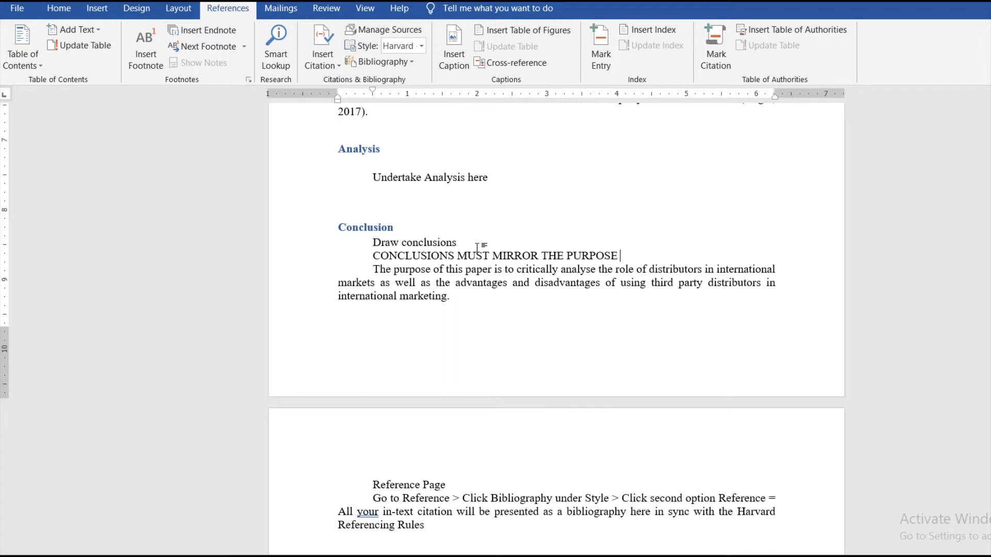
pyautogui.write('OF THE PAPER STATE')
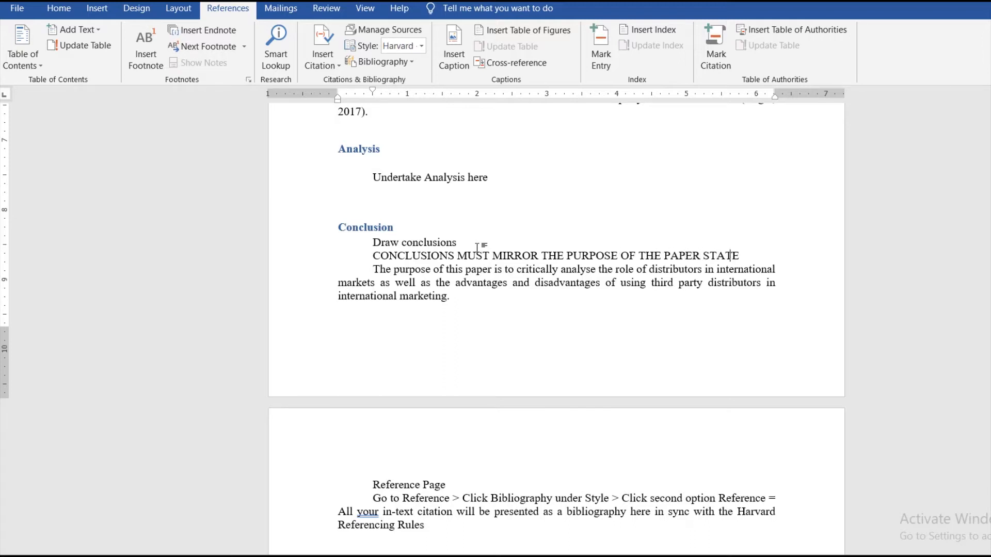
pyautogui.write('D IN THE INRODUCT')
pyautogui.press('BackSpace')
pyautogui.press('BackSpace')
pyautogui.press('BackSpace')
pyautogui.press('BackSpace')
pyautogui.press('BackSpace')
pyautogui.press('BackSpace')
pyautogui.press('BackSpace')
pyautogui.press('BackSpace')
pyautogui.write('NTRODUCTION')
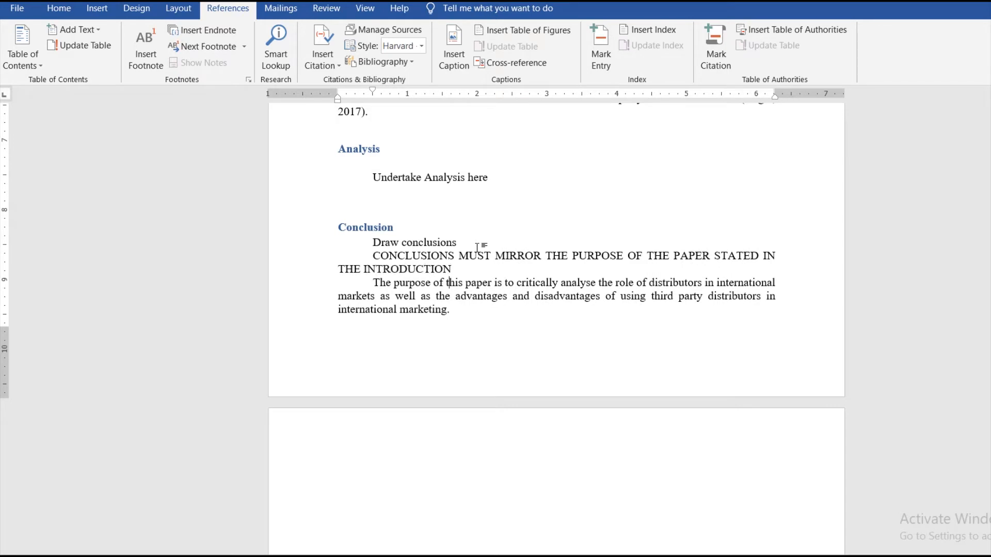
# Delete the "Reference Page" line and its bibliography instructions from the document's last page
pyautogui.hotkey('ctrl', 'End')
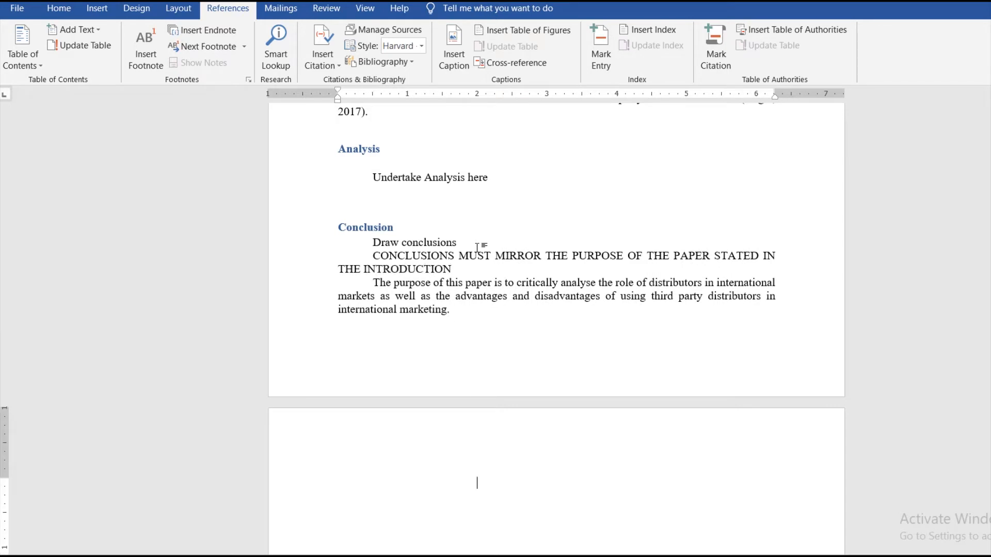
pyautogui.press('Up')
pyautogui.press('Right')
pyautogui.hotkey('shift', 'Down')
pyautogui.hotkey('shift', 'Down')
pyautogui.hotkey('shift', 'Down')
pyautogui.hotkey('shift', 'Down')
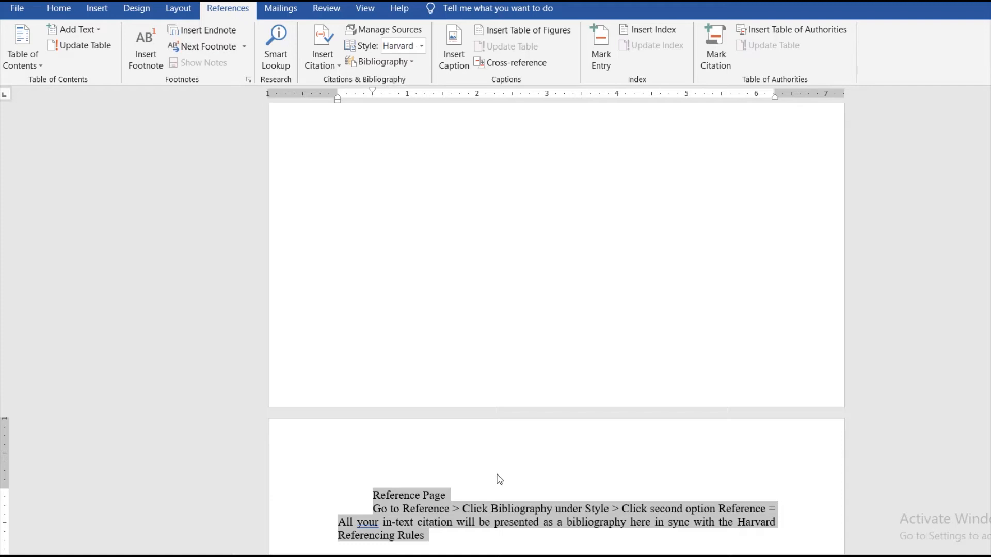
pyautogui.press('Delete')
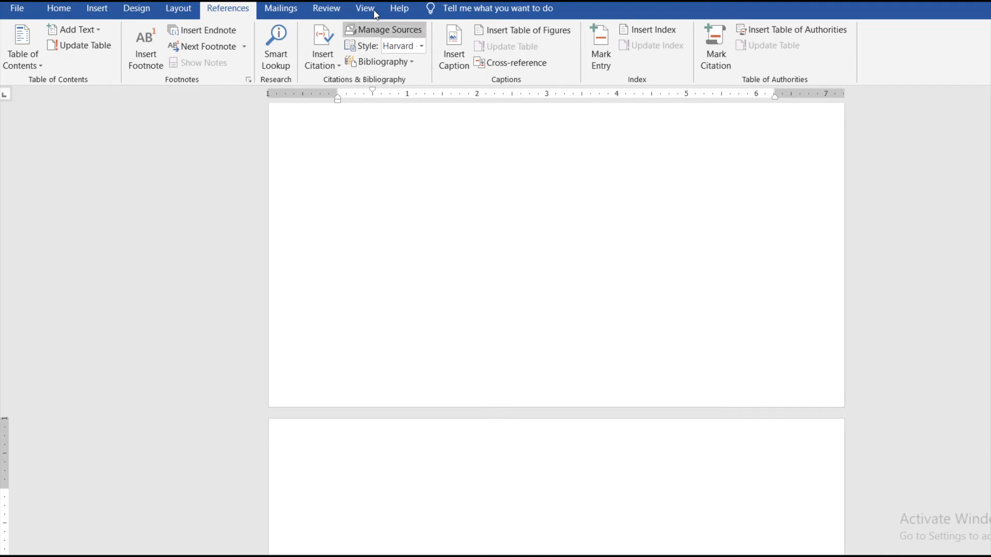
# Try the built-in References bibliography on the last page, and undo it together with the deletion of the placeholder text
pyautogui.click(387, 66)
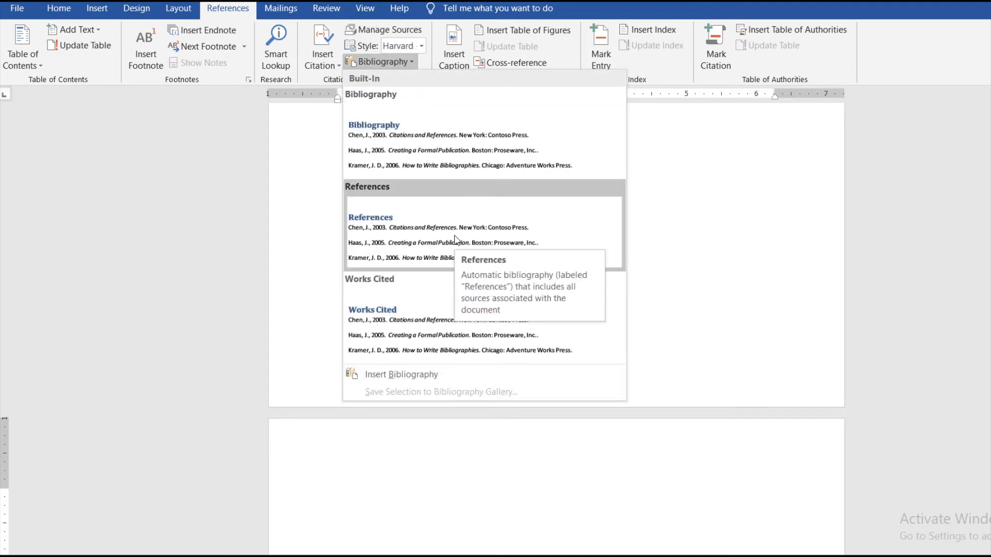
pyautogui.click(455, 240)
pyautogui.hotkey('ctrl', 'z')
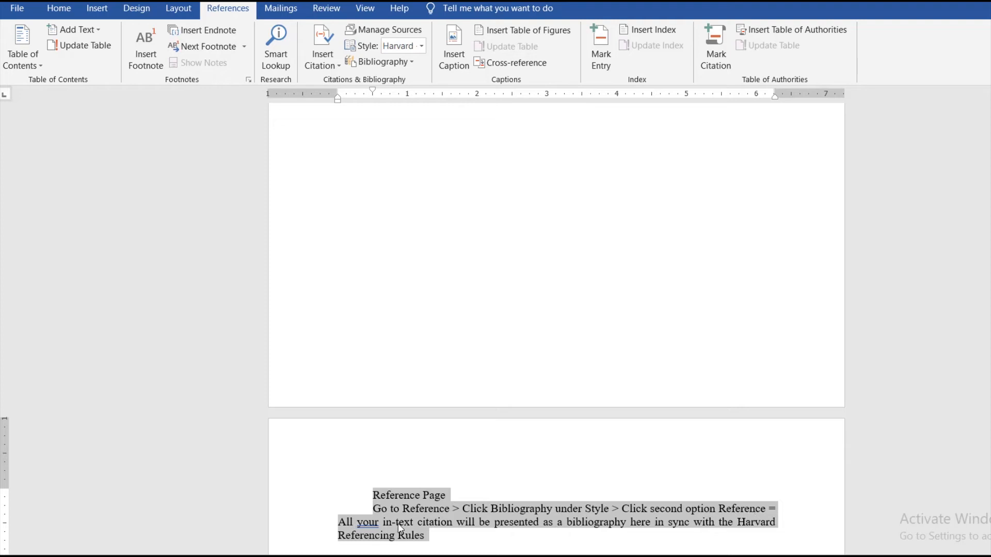
# Replace the selected Reference Page placeholder text with the built-in References bibliography
pyautogui.press('Delete')
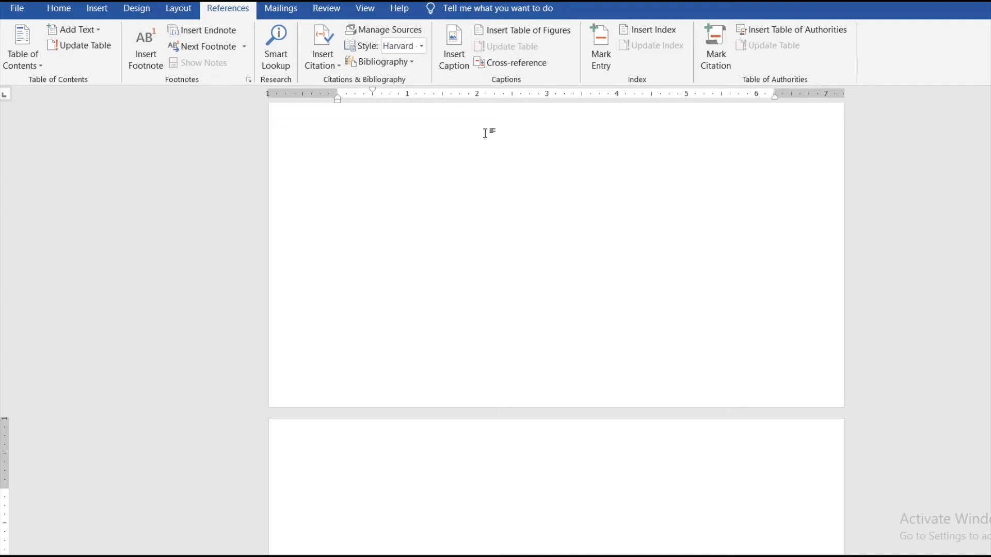
pyautogui.click(390, 63)
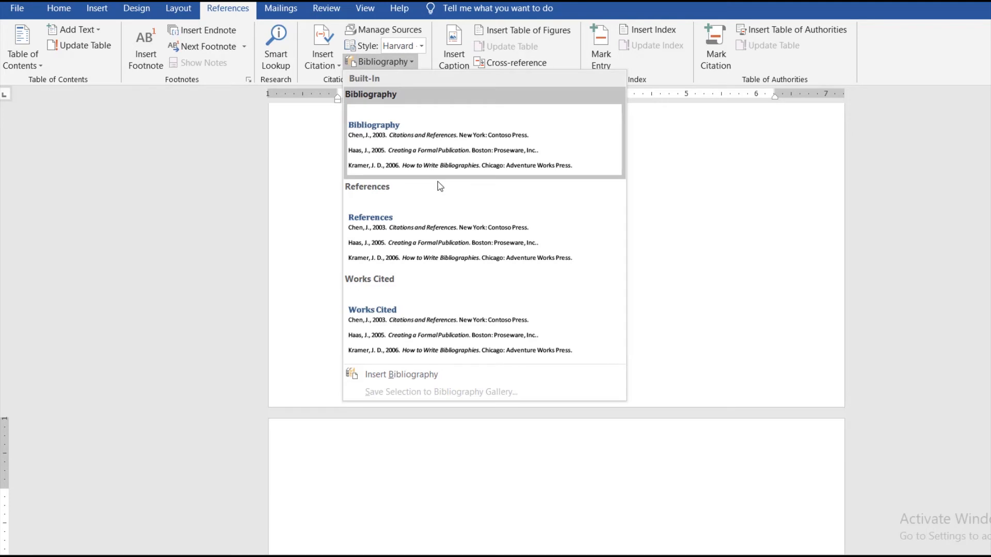
pyautogui.click(464, 243)
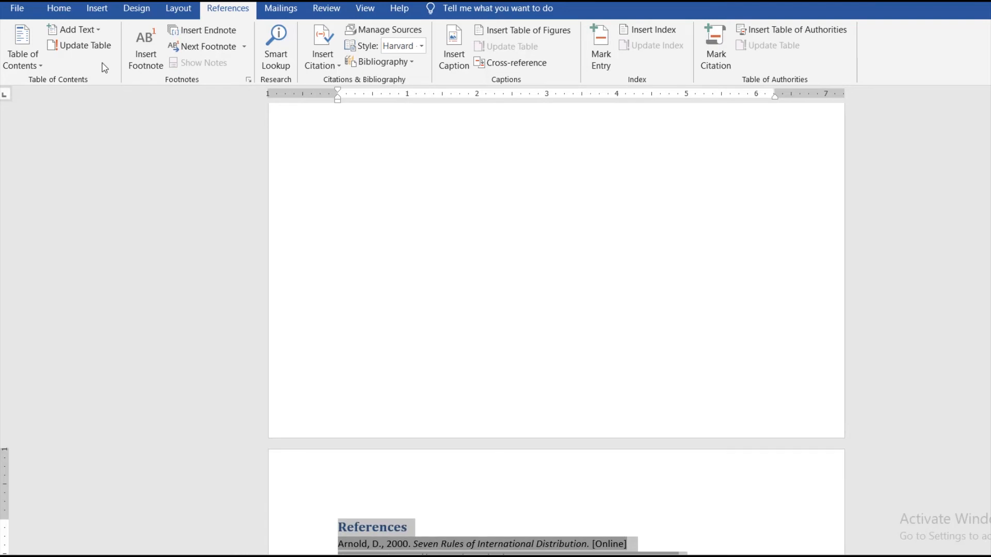
# Format the whole References bibliography in Times New Roman, size 12, with justified alignment
pyautogui.click(66, 12)
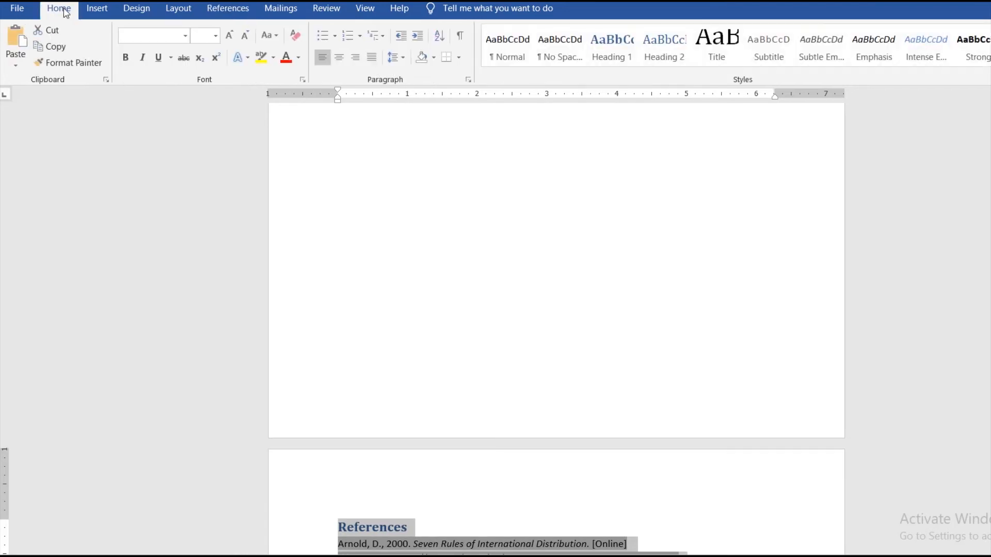
pyautogui.click(186, 36)
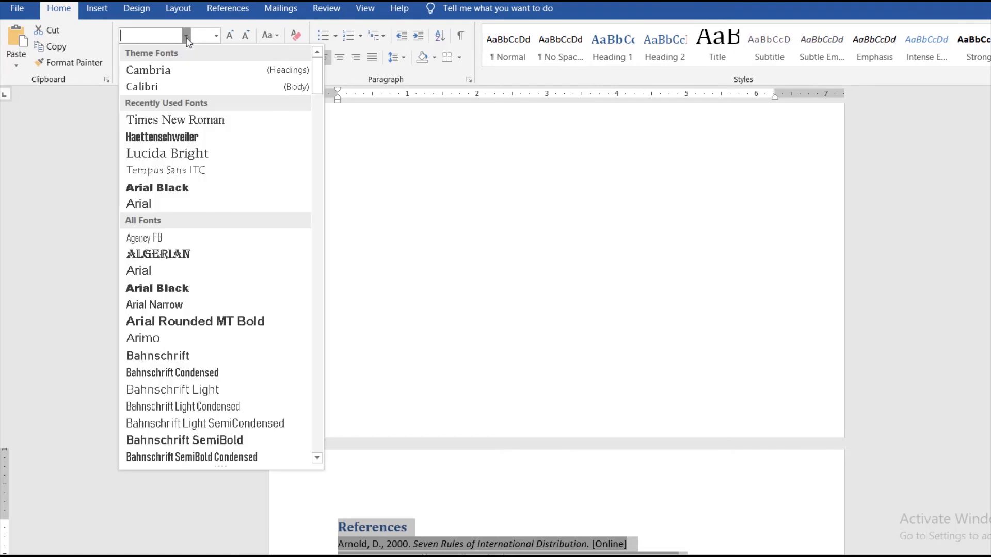
pyautogui.click(201, 120)
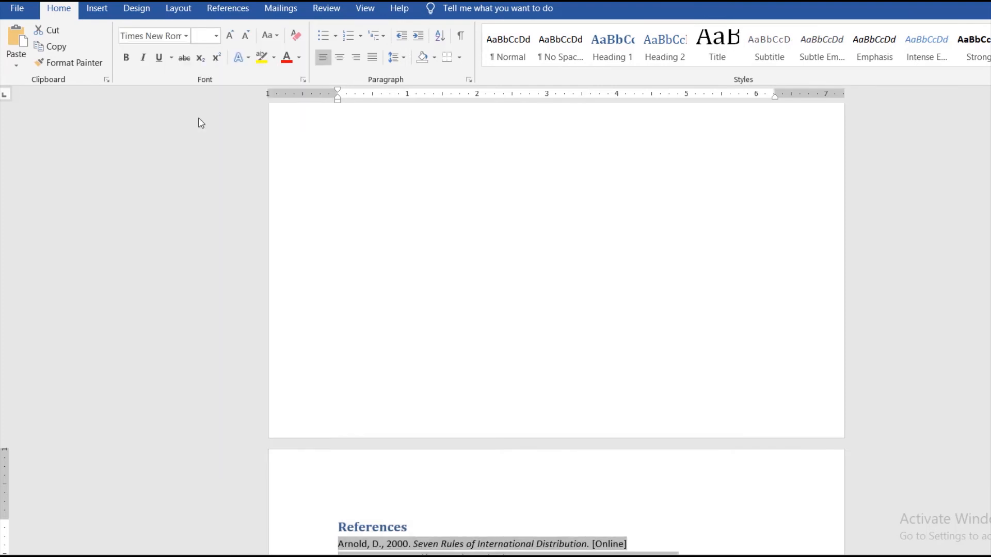
pyautogui.click(217, 36)
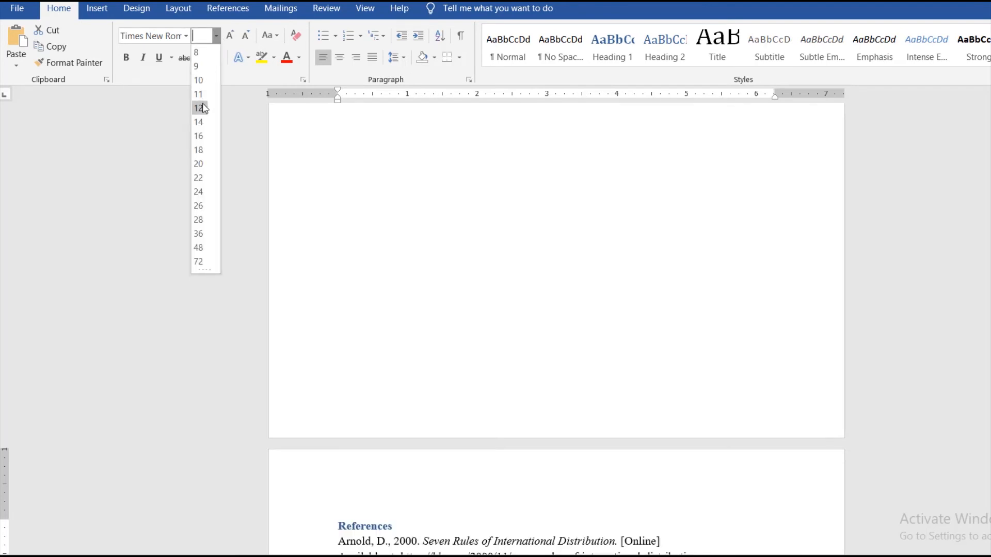
pyautogui.click(201, 107)
pyautogui.click(371, 59)
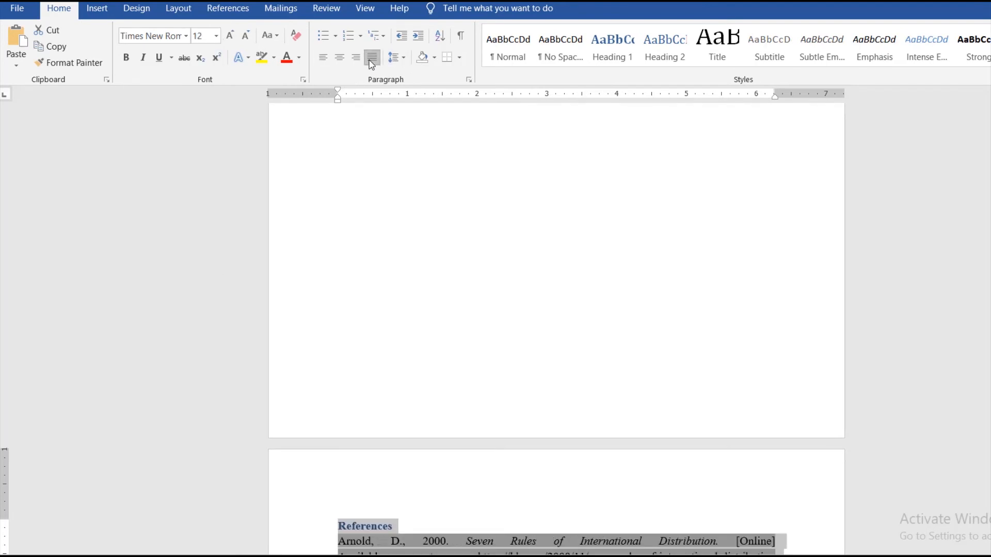
pyautogui.press('Down')
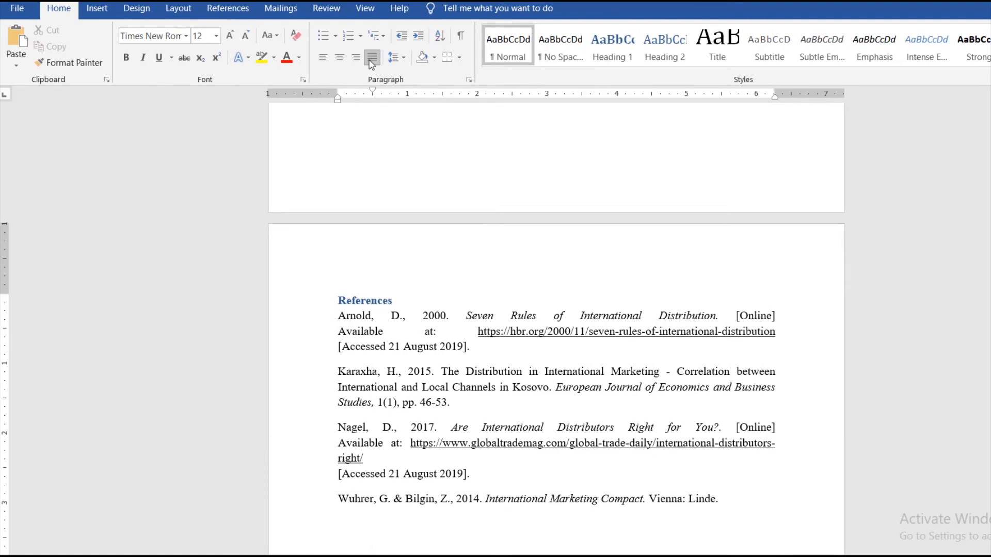
# Apply double line spacing to the entire document
pyautogui.hotkey('ctrl', 'a')
pyautogui.scroll(15, 556, 330)
pyautogui.click(485, 250)
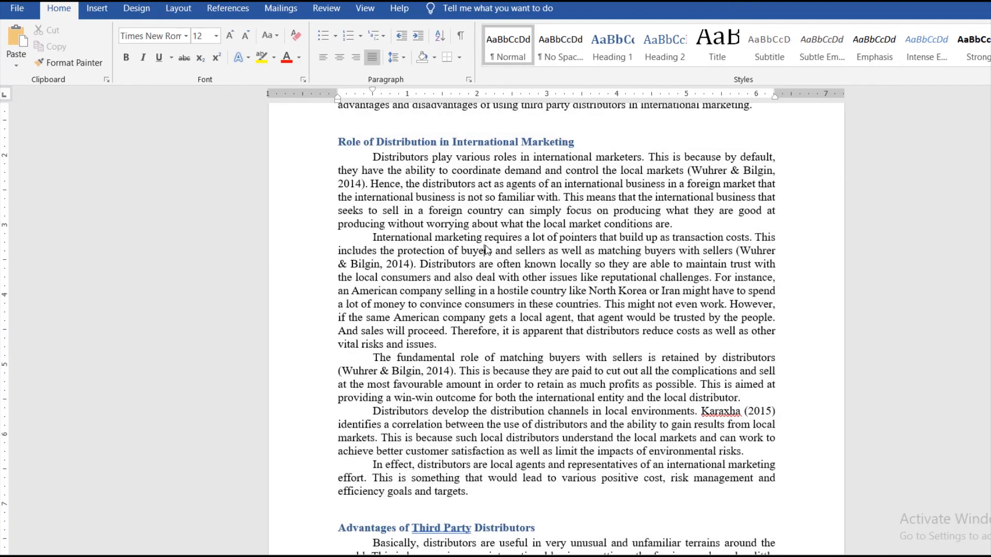
pyautogui.hotkey('ctrl', 'a')
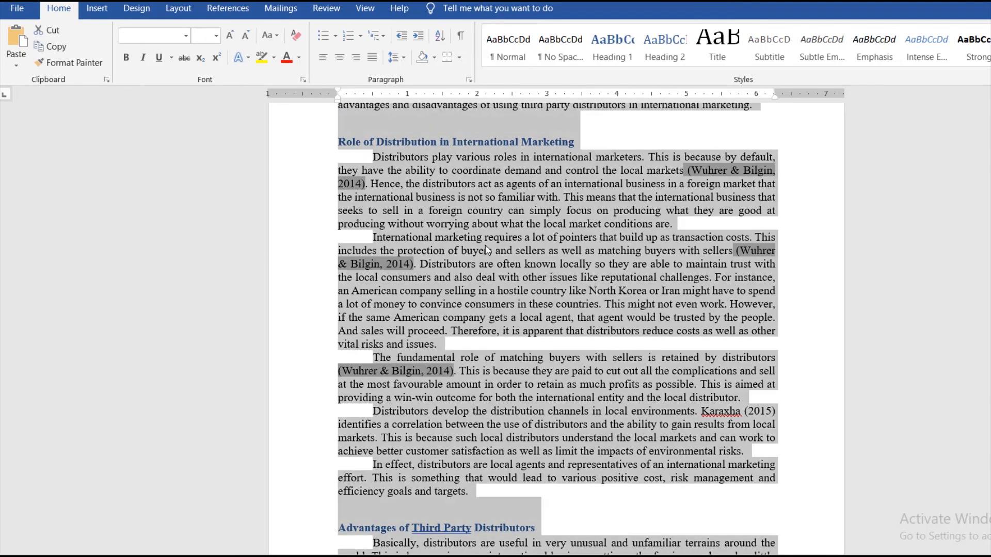
pyautogui.click(406, 58)
pyautogui.click(433, 129)
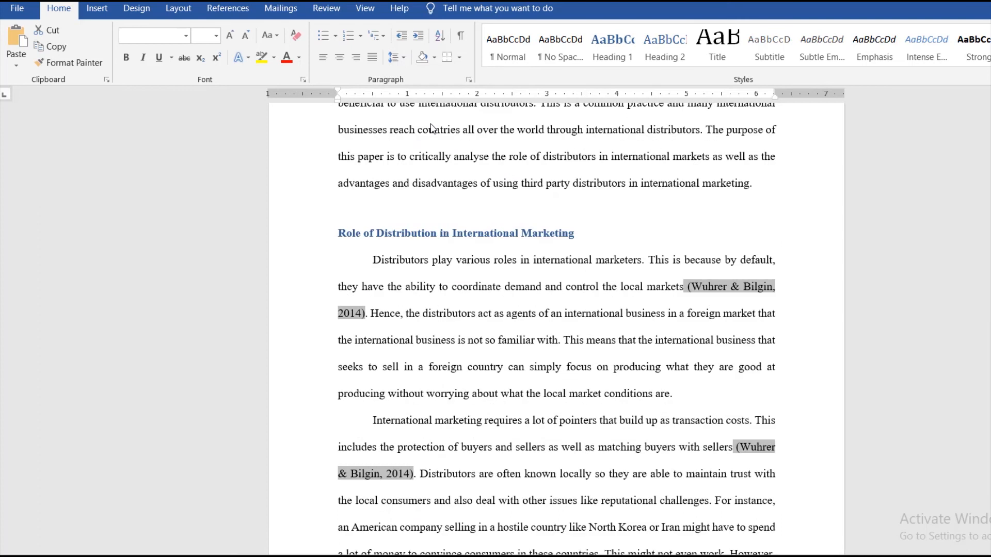
# Insert a page break below the cover page details to start a blank page ahead of the essay
pyautogui.press('Up')
pyautogui.press('Down')
pyautogui.press('Down')
pyautogui.press('Down')
pyautogui.press('Down')
pyautogui.press('Down')
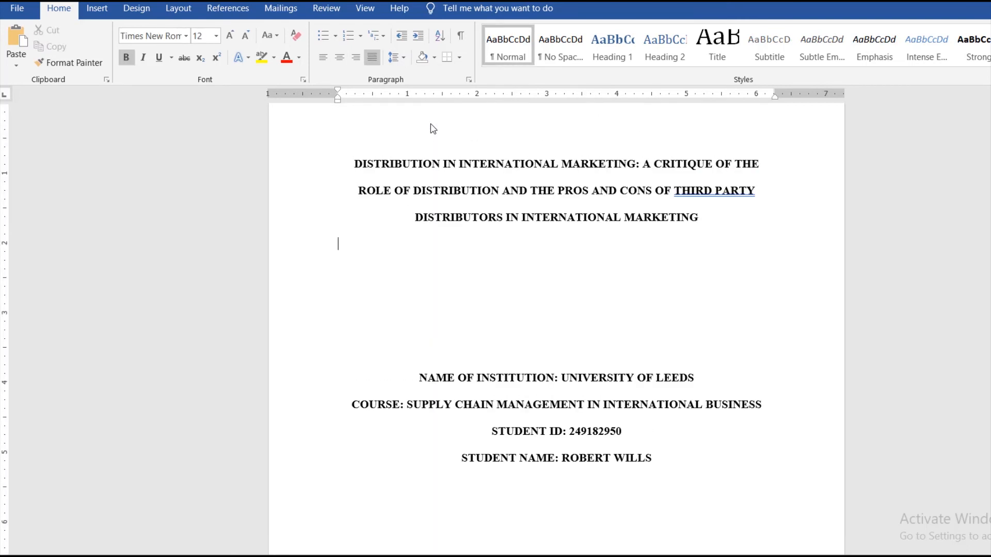
pyautogui.press('Down')
pyautogui.press('Down')
pyautogui.press('Down')
pyautogui.press('Down')
pyautogui.press('Down')
pyautogui.press('Down')
pyautogui.press('Down')
pyautogui.press('Down')
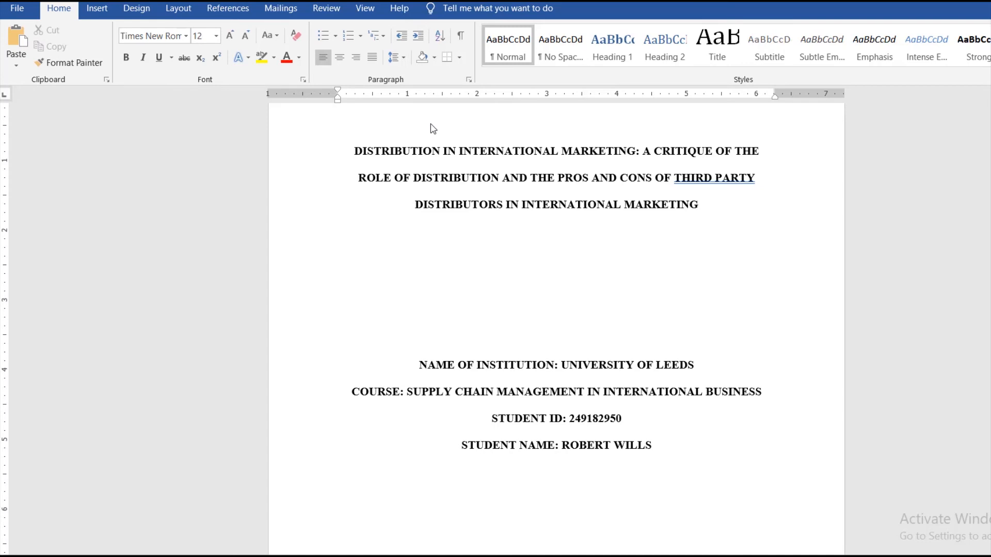
pyautogui.hotkey('ctrl', 'Return')
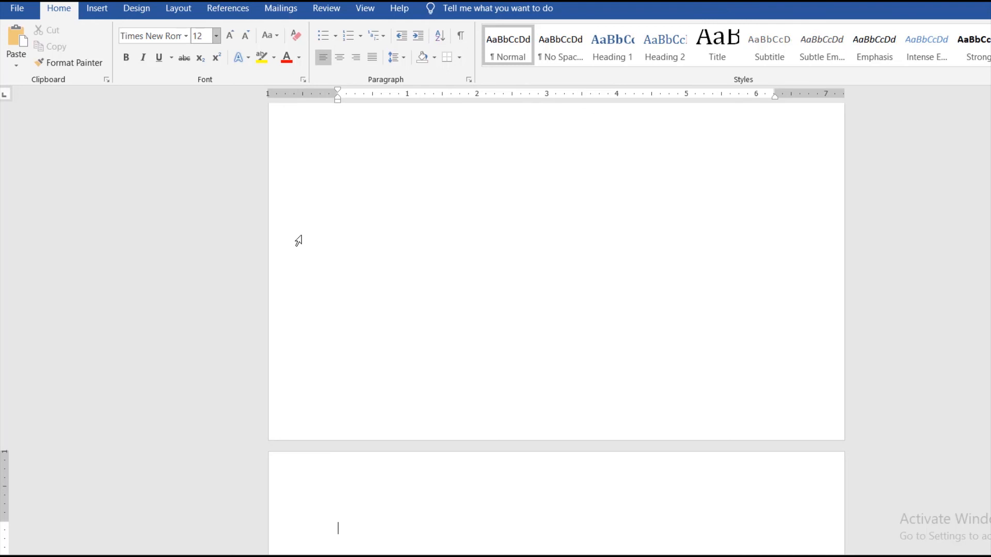
# Insert the Automatic Table 2 table of contents on the blank page after the cover page
pyautogui.click(237, 10)
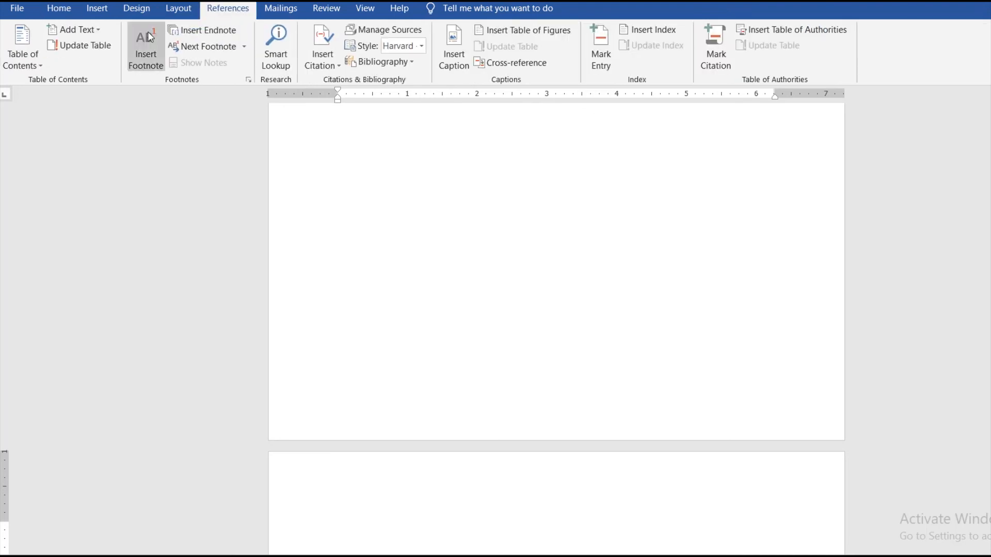
pyautogui.click(36, 61)
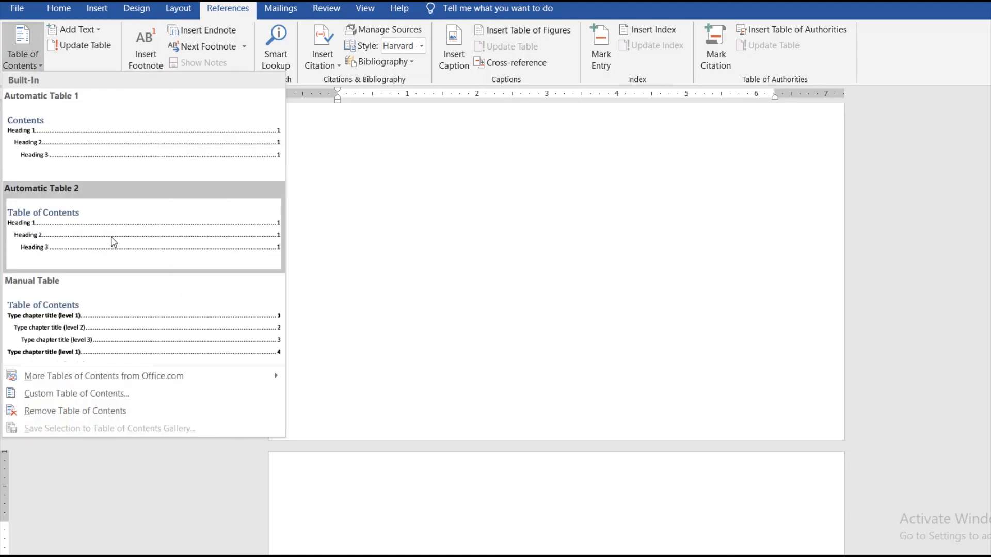
pyautogui.click(114, 243)
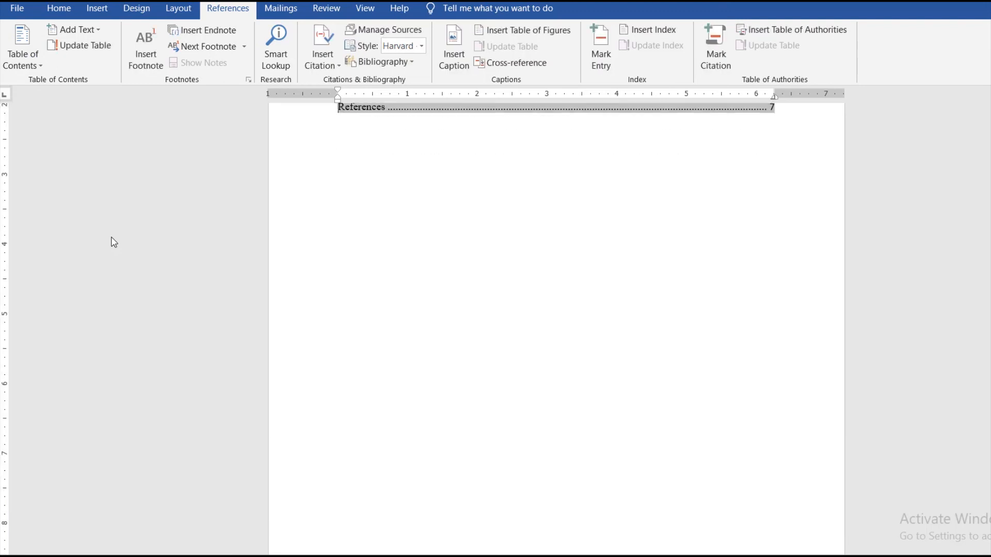
pyautogui.scroll(8, 114, 242)
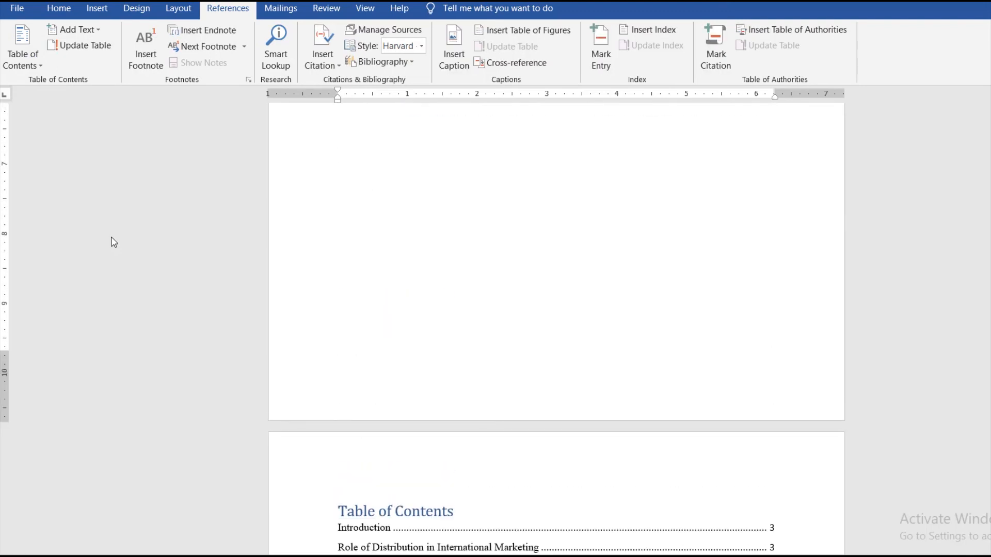